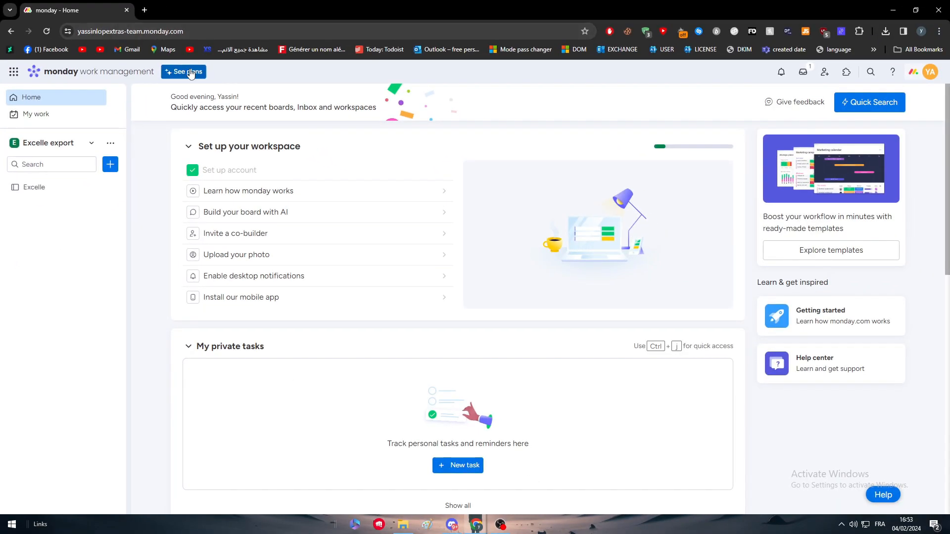
Open the available subscription plans and compare the prices and features of Basic, Standard, Pro and Enterprise
left_click(182, 75)
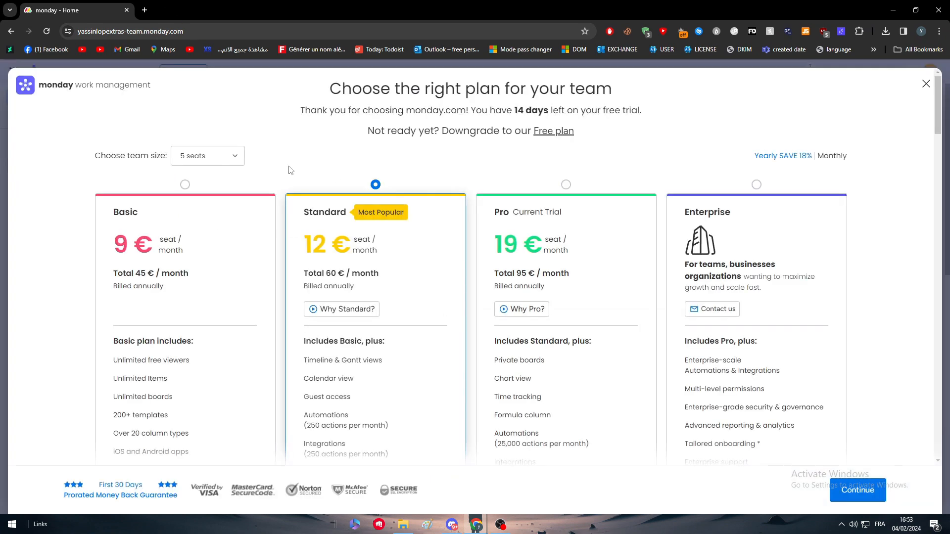
scroll(234, 268, "down", 2)
scroll(265, 234, "up", 1)
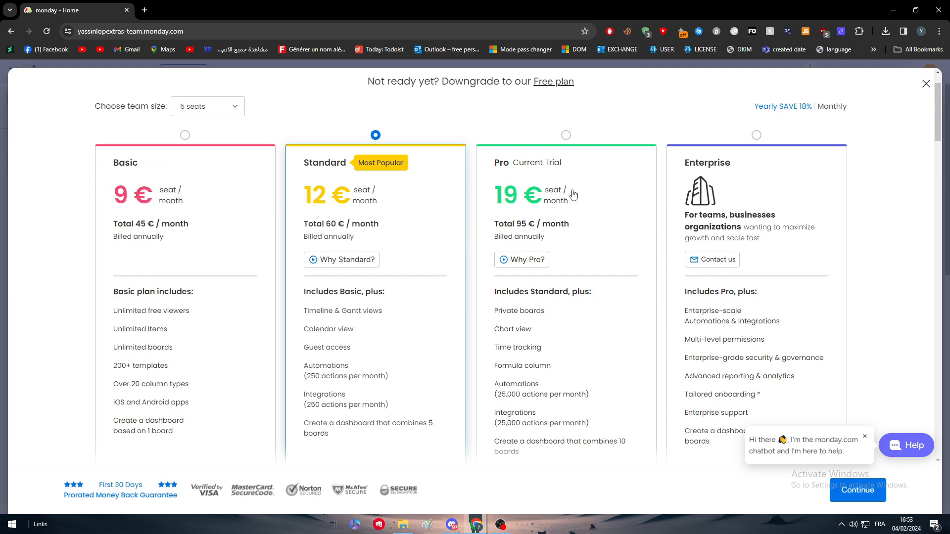
scroll(584, 198, "down", 3)
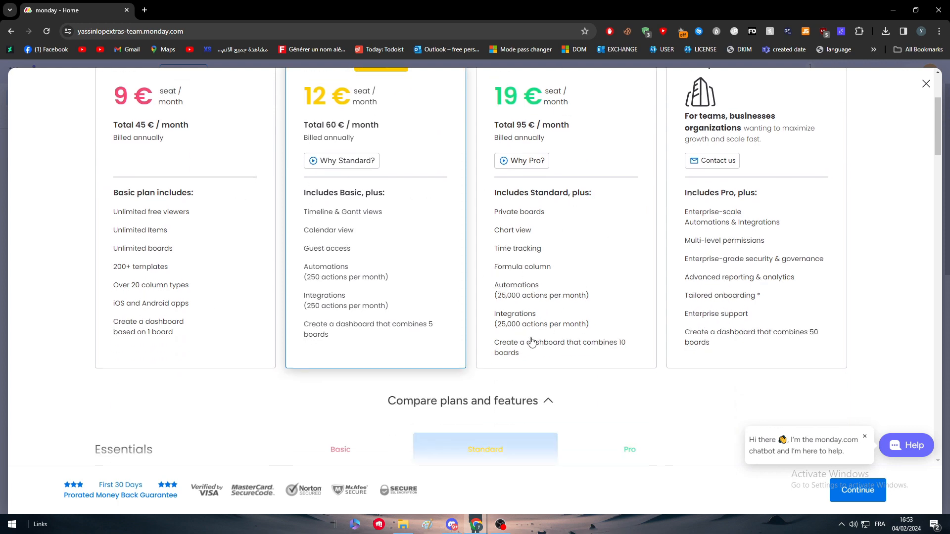
scroll(495, 346, "down", 6)
scroll(562, 356, "up", 8)
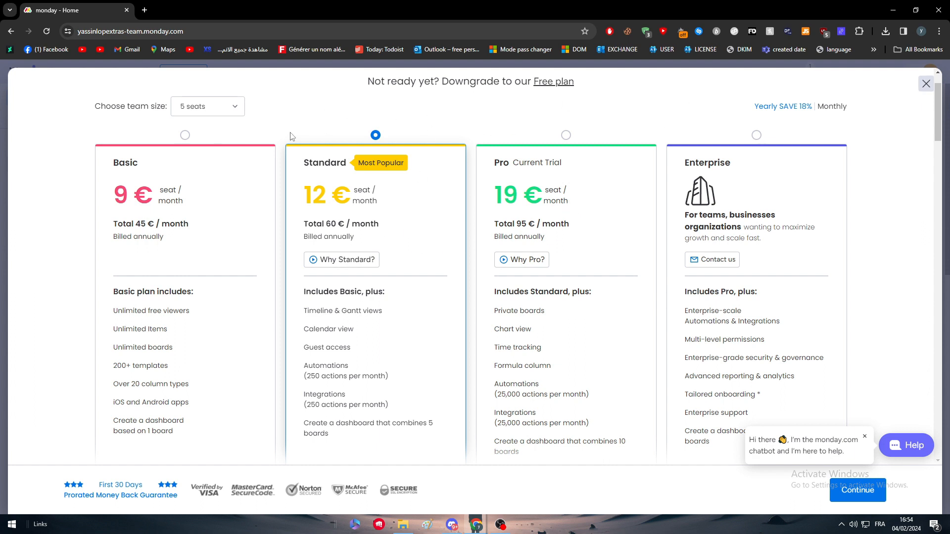
Check the plan offers for team sizes of 10 seats and 100 seats, and close the plans overview
left_click(217, 106)
left_click(217, 155)
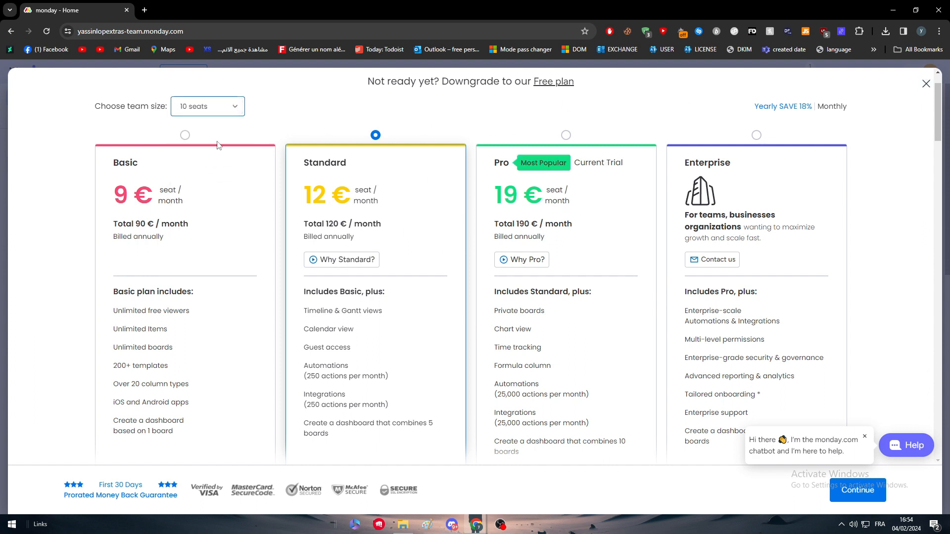
left_click(218, 107)
left_click(238, 259)
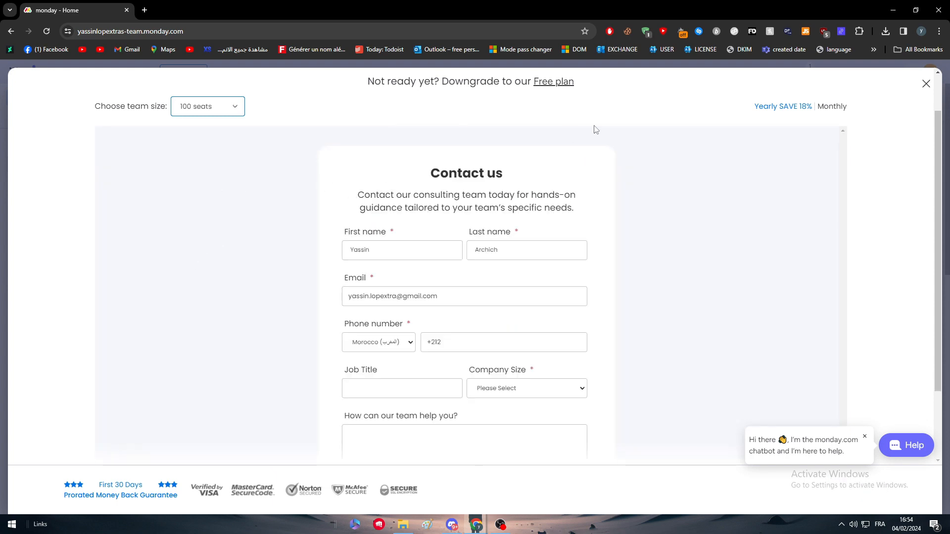
left_click(925, 84)
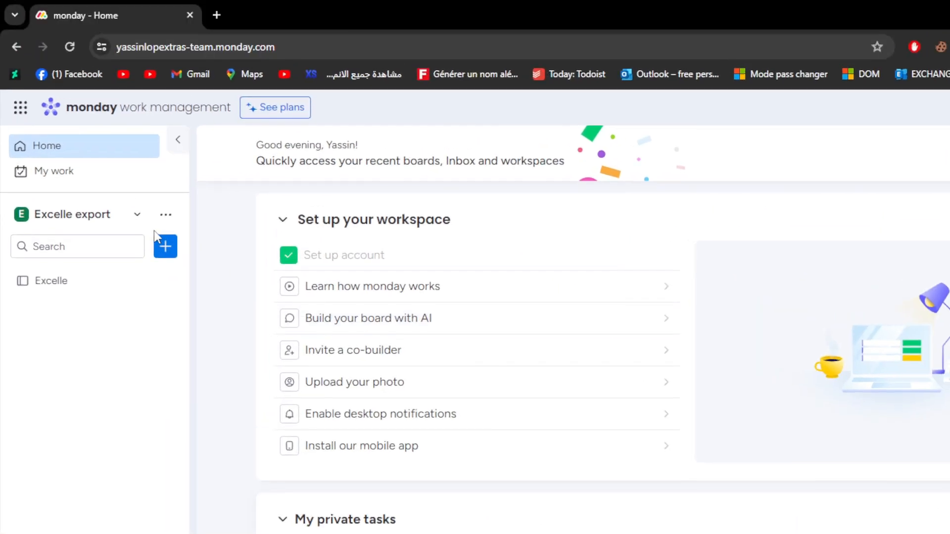
Add a new open workspace named Task Management
left_click(111, 143)
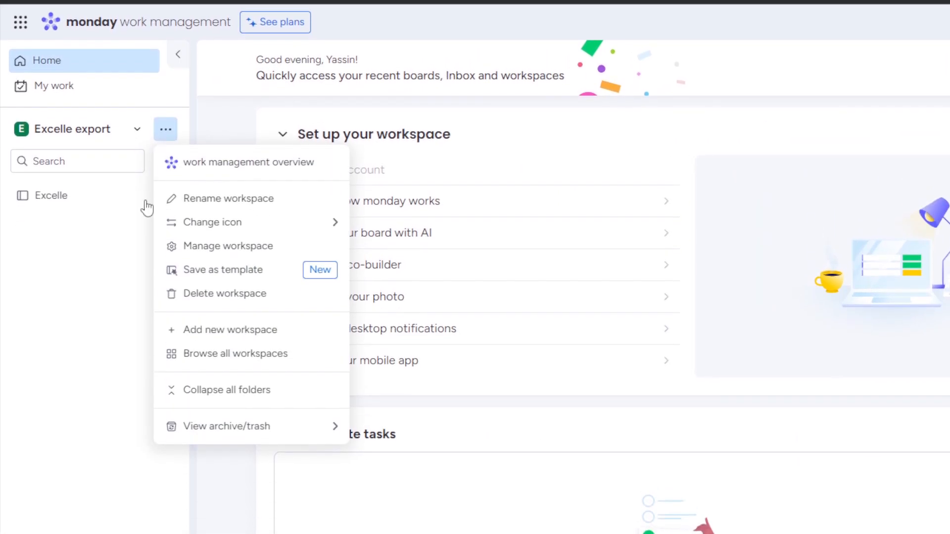
left_click(145, 289)
left_click(131, 222)
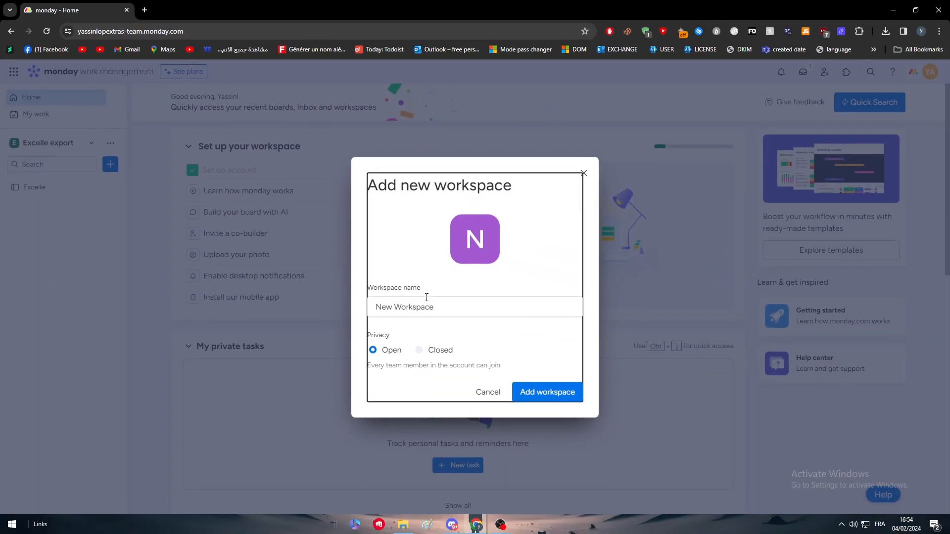
double_click(428, 307)
key("ctrl+a")
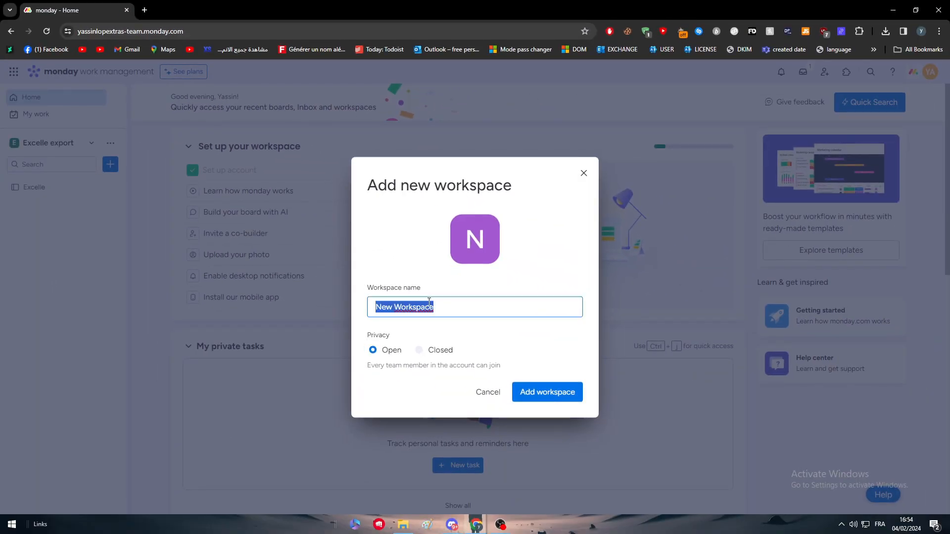
type("Task Man")
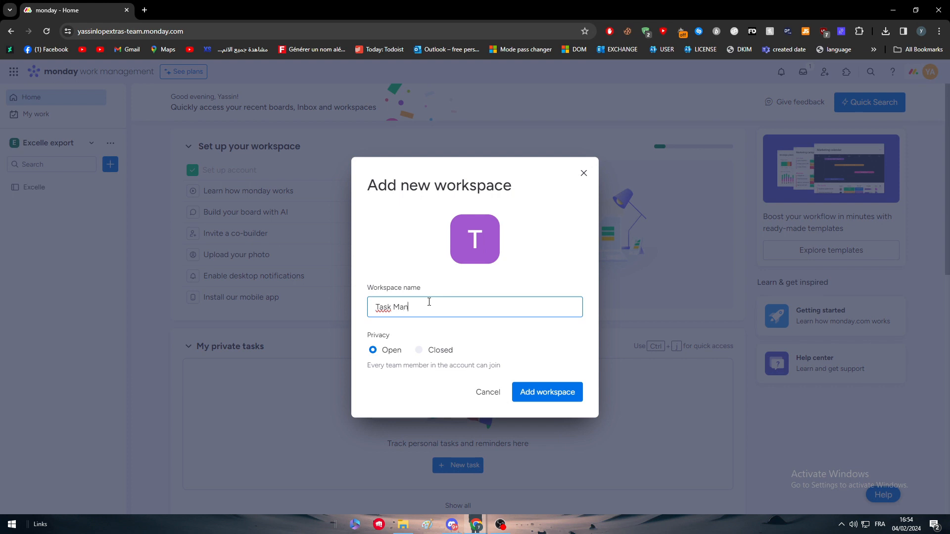
type("agement")
left_click(543, 388)
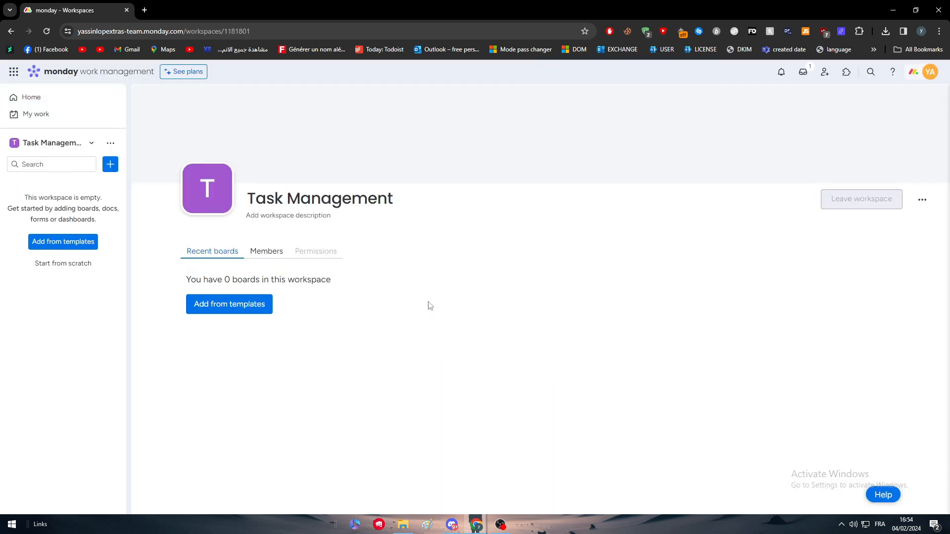
Check the Task Management workspace's member list and return to its recent boards
left_click(269, 252)
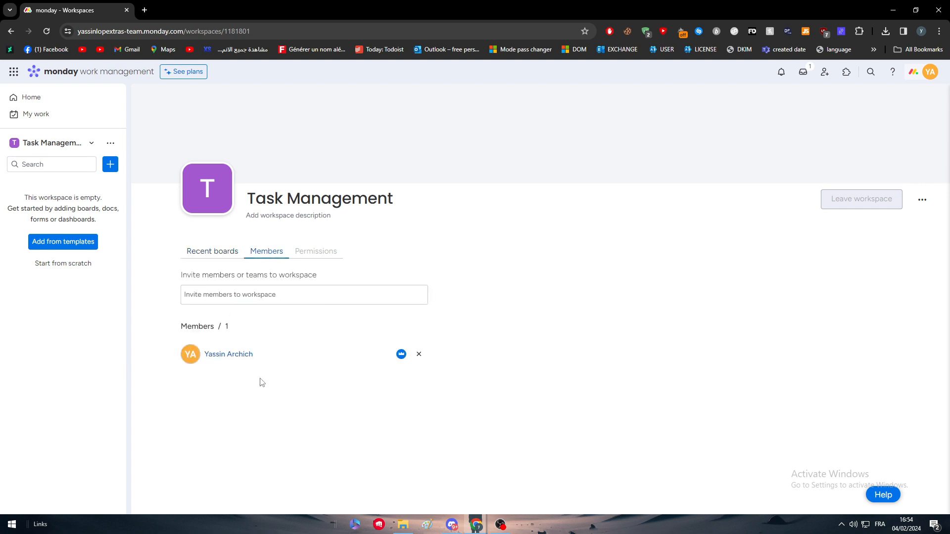
left_click(206, 257)
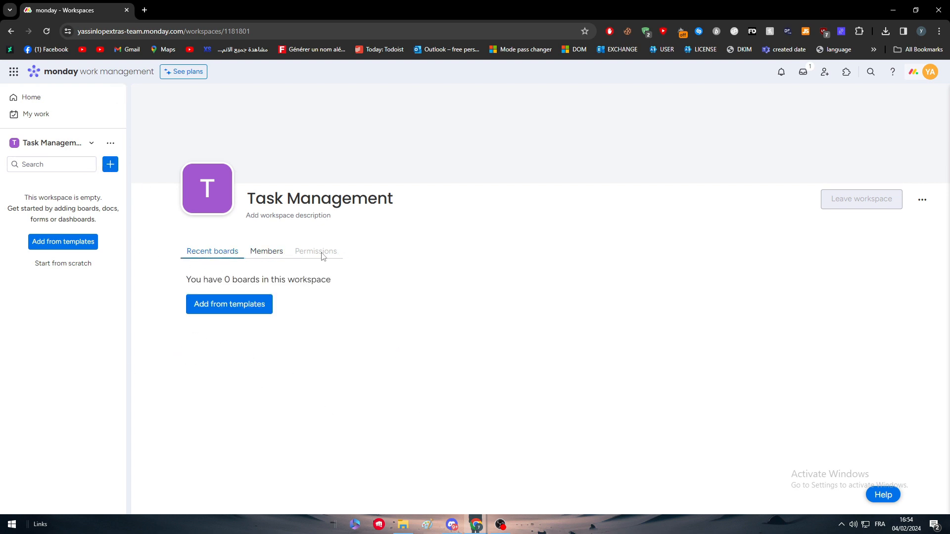
left_click(111, 145)
left_click(112, 146)
Search the template center for "task" and add the Design weekly tasks template to the Task Management workspace
left_click(110, 164)
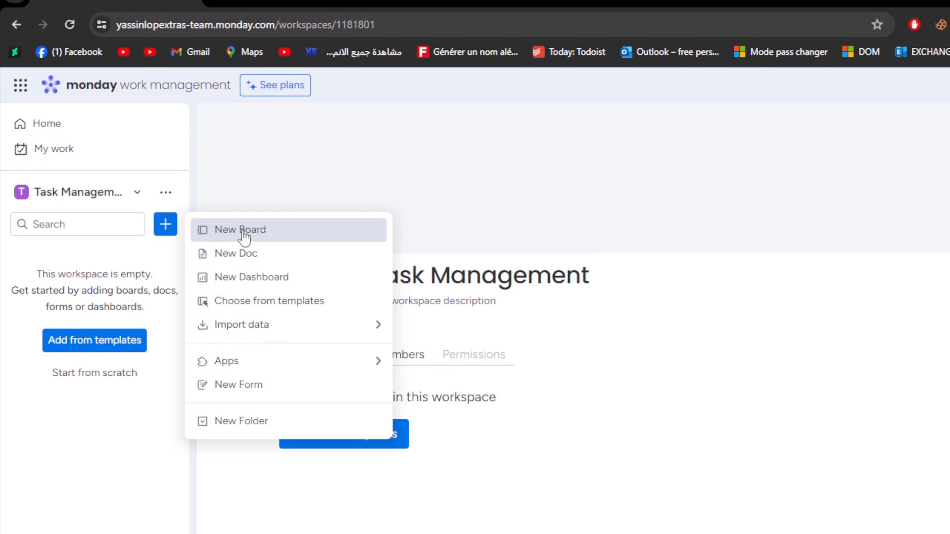
left_click(249, 277)
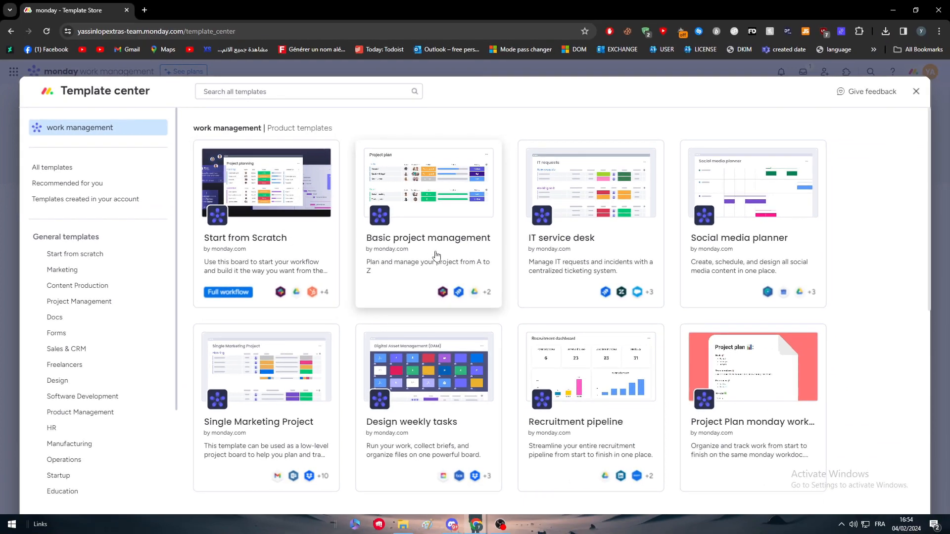
left_click(349, 94)
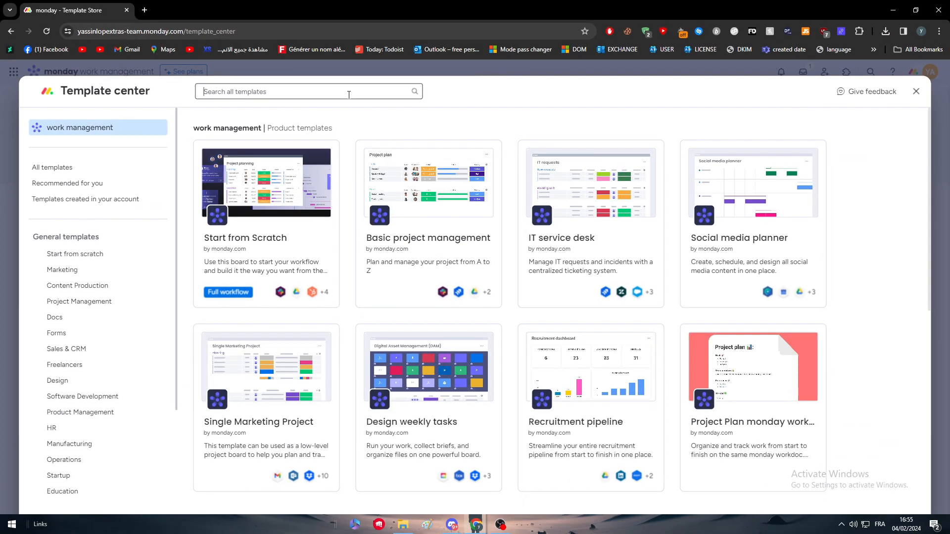
type("task")
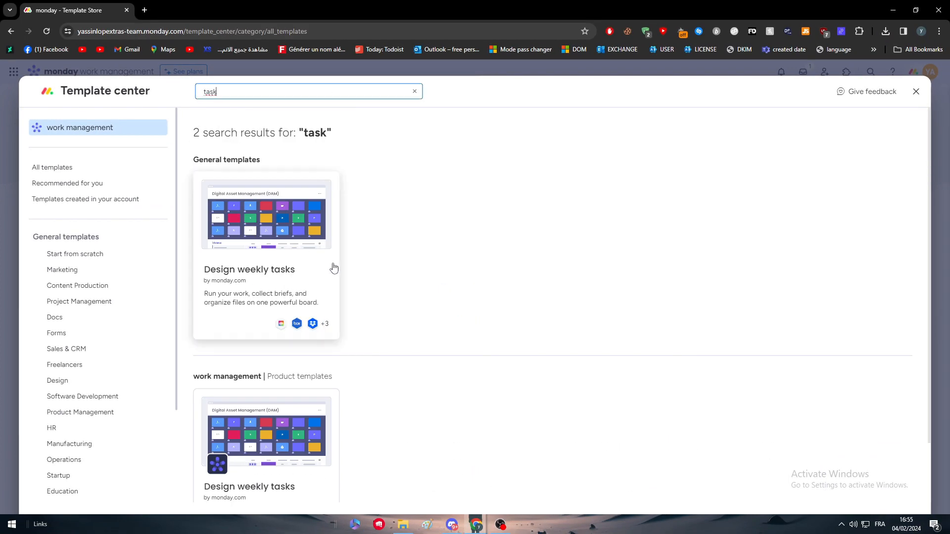
left_click(295, 225)
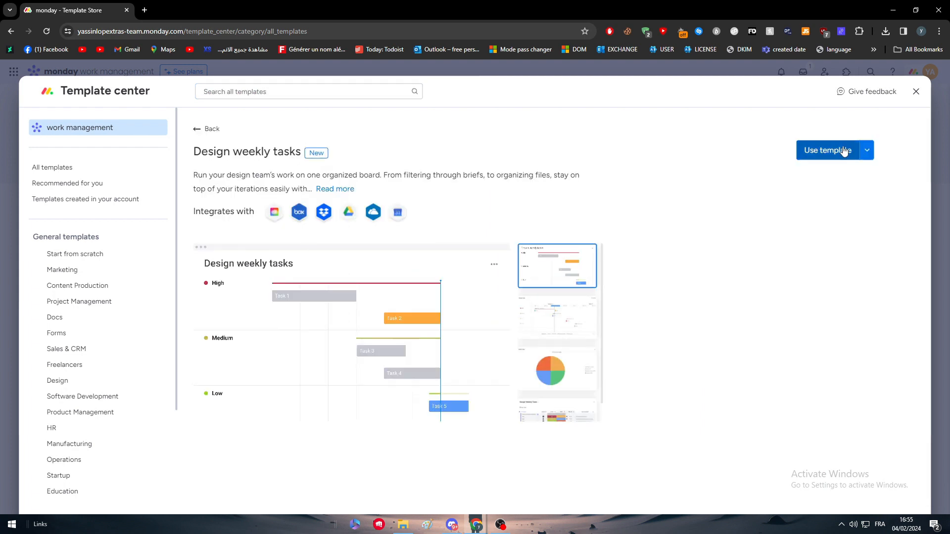
left_click(826, 149)
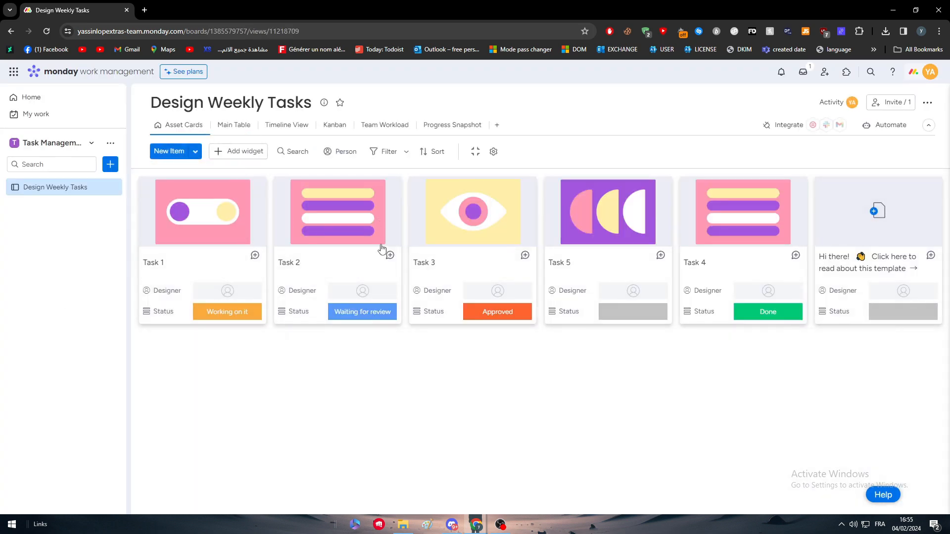
Preview Task 3's asset image and examine Task 1's details, including its group, designer and asset file options
left_click(496, 203)
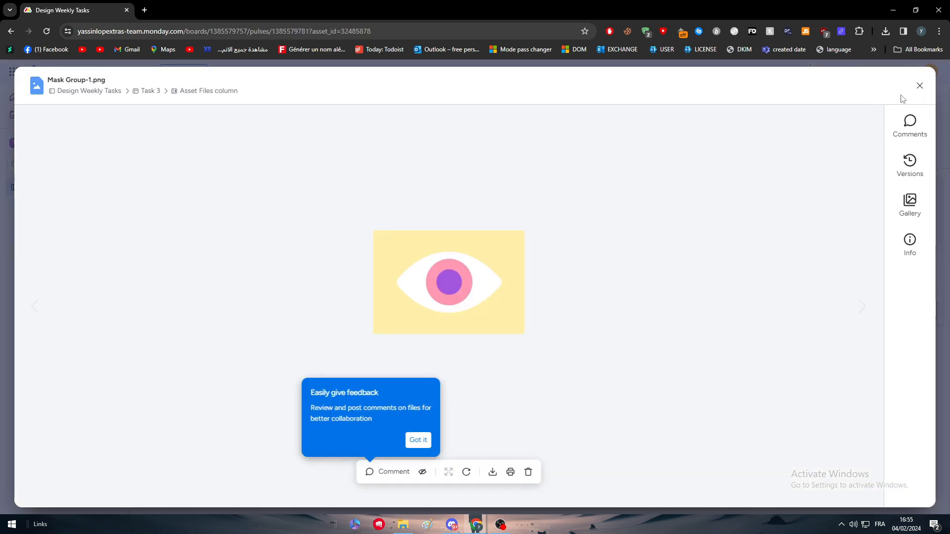
left_click(919, 85)
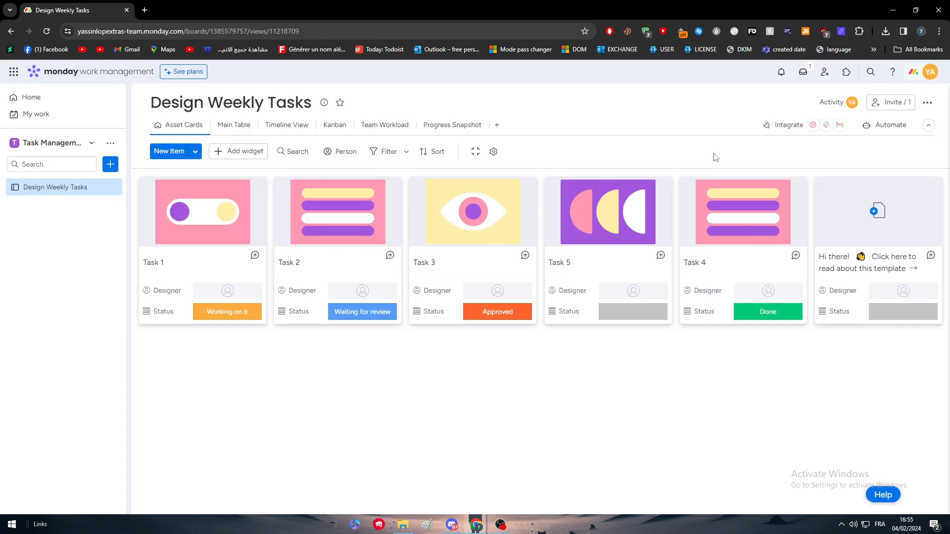
left_click(152, 264)
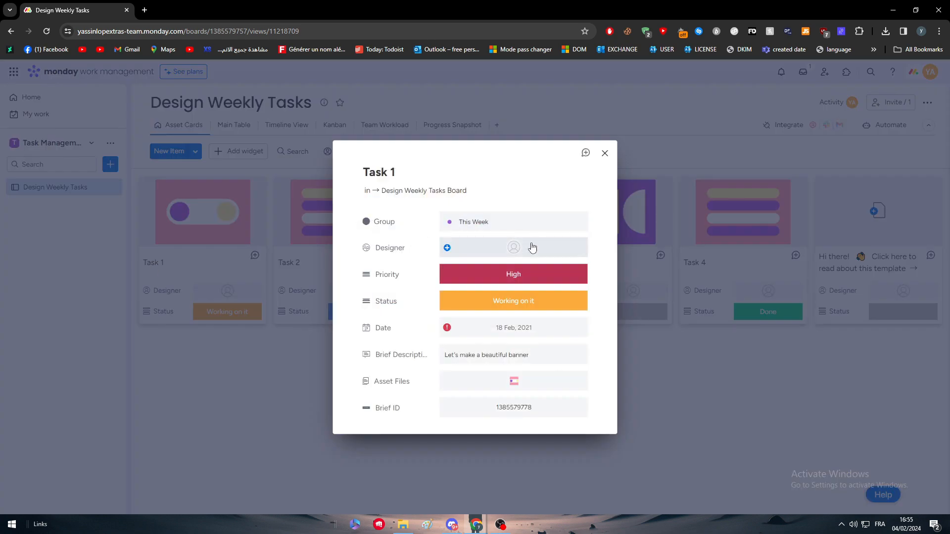
left_click(494, 230)
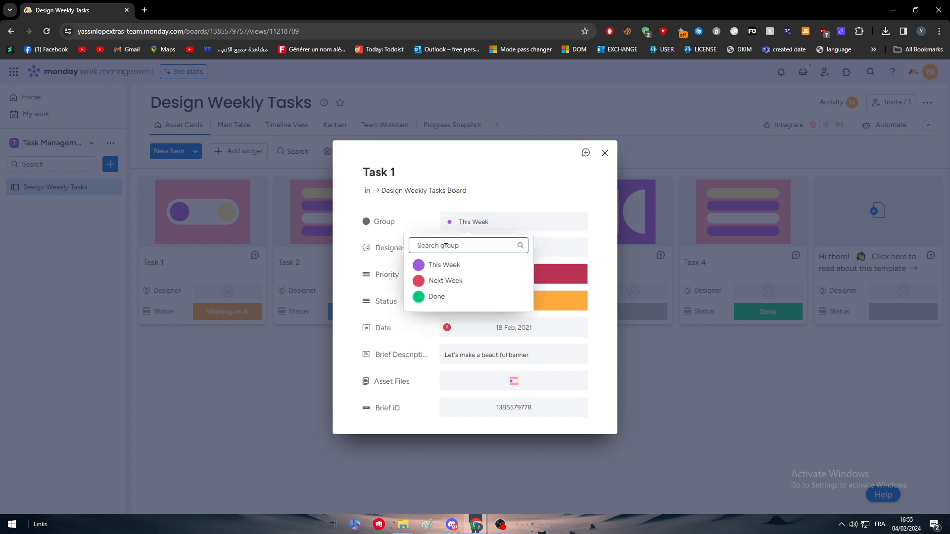
left_click(571, 204)
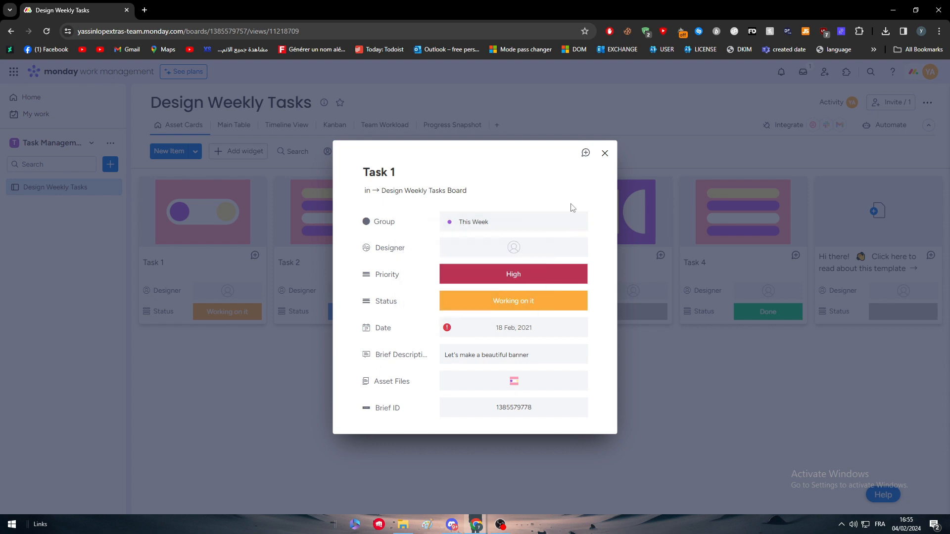
left_click(488, 253)
left_click(382, 250)
left_click(497, 384)
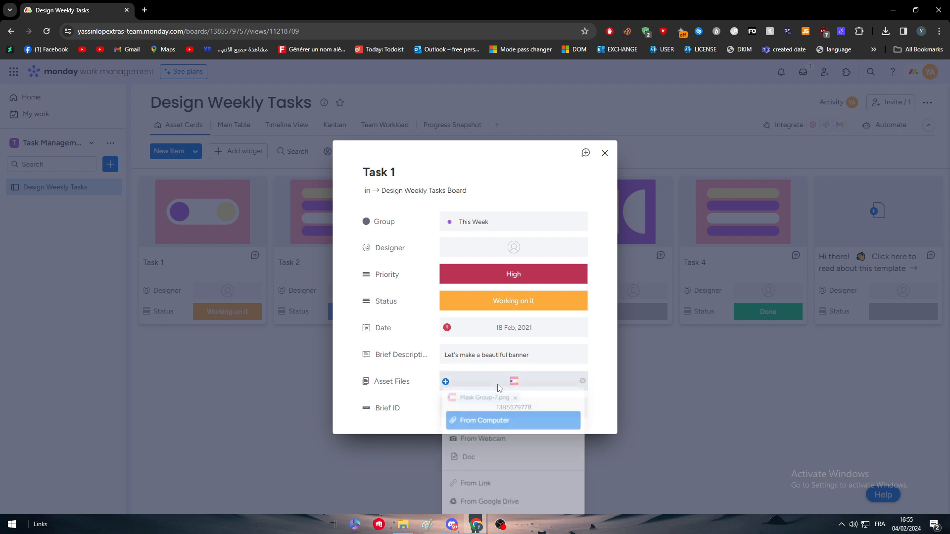
left_click(414, 425)
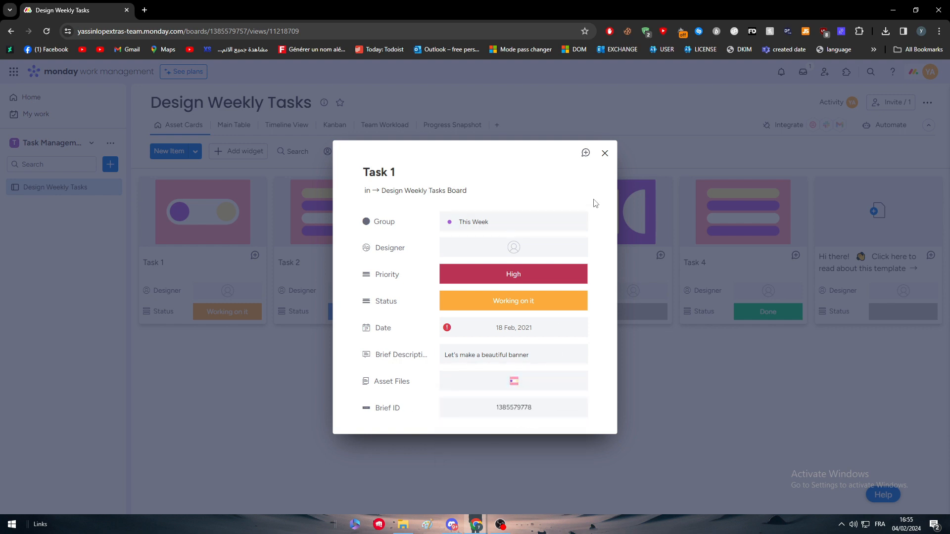
left_click(603, 154)
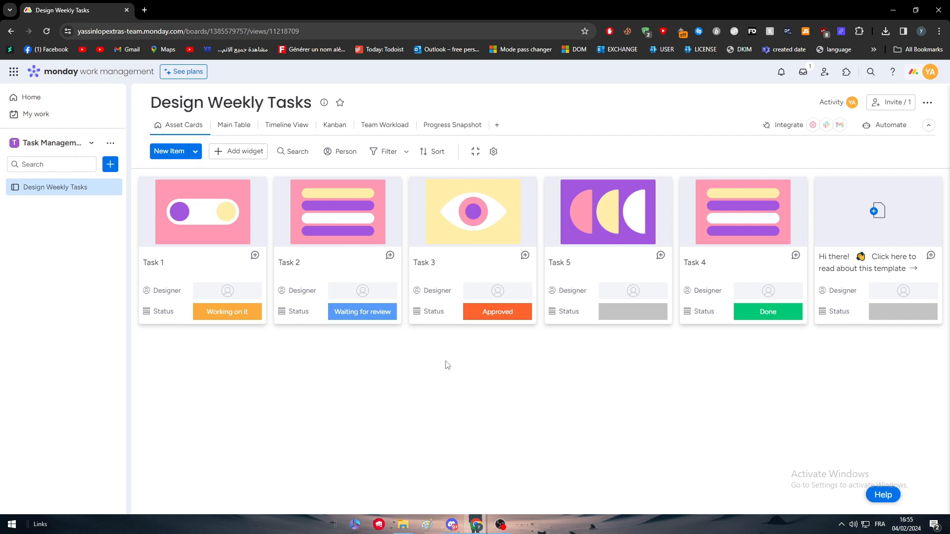
Preview Task 1's asset image from its card and close the preview
right_click(255, 188)
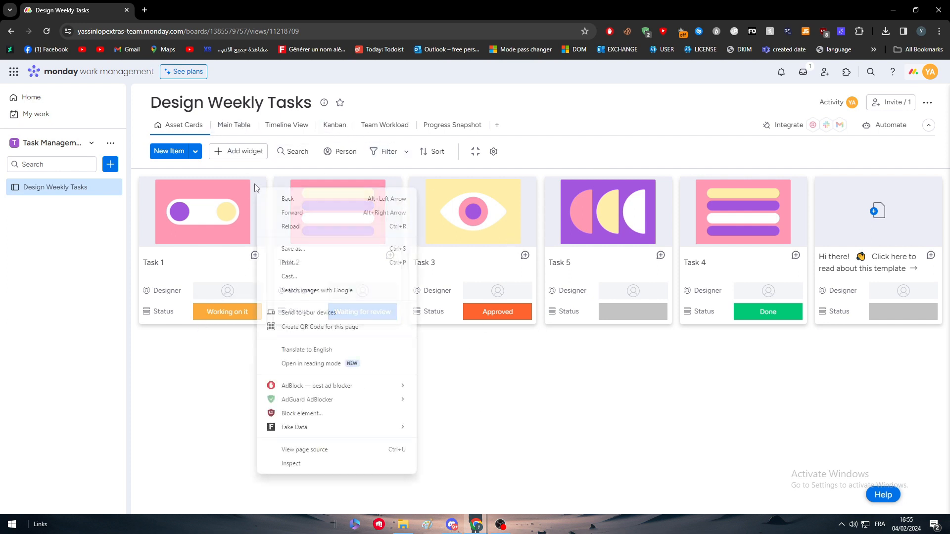
left_click(218, 200)
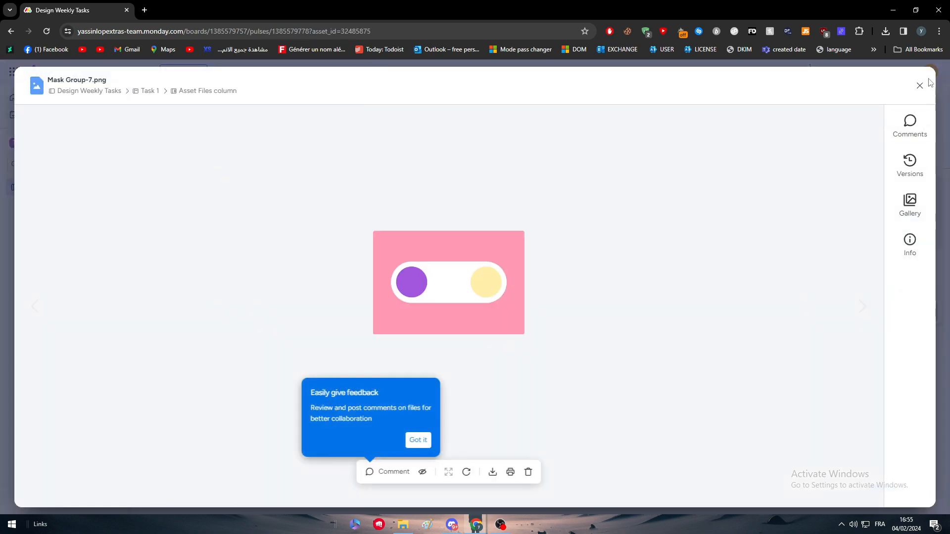
left_click(919, 85)
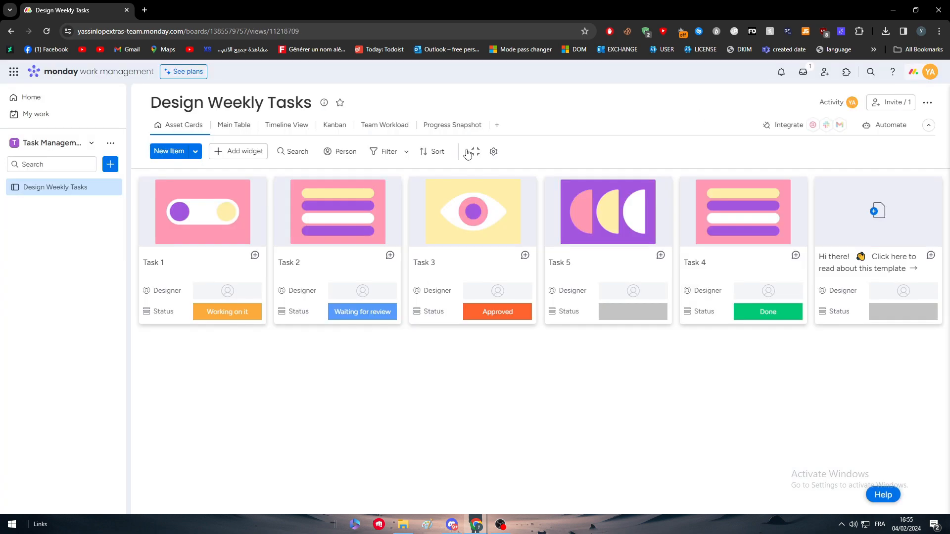
Create a new group of items on the Design Weekly Tasks board and view it in the board
left_click(195, 151)
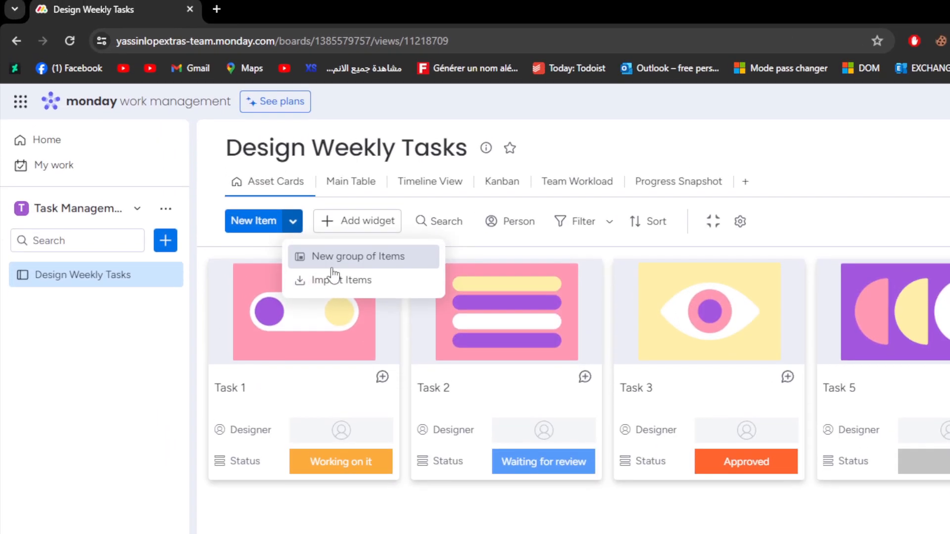
left_click(332, 261)
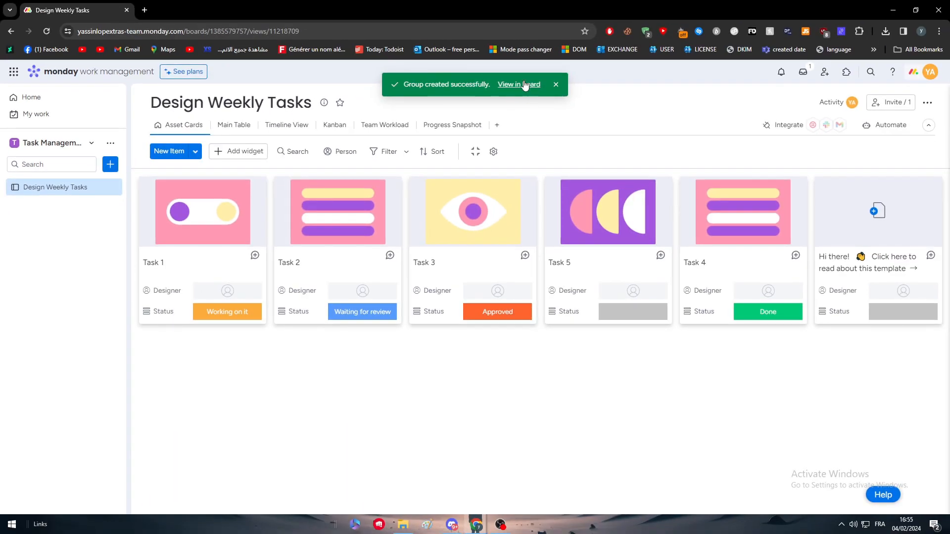
left_click(525, 85)
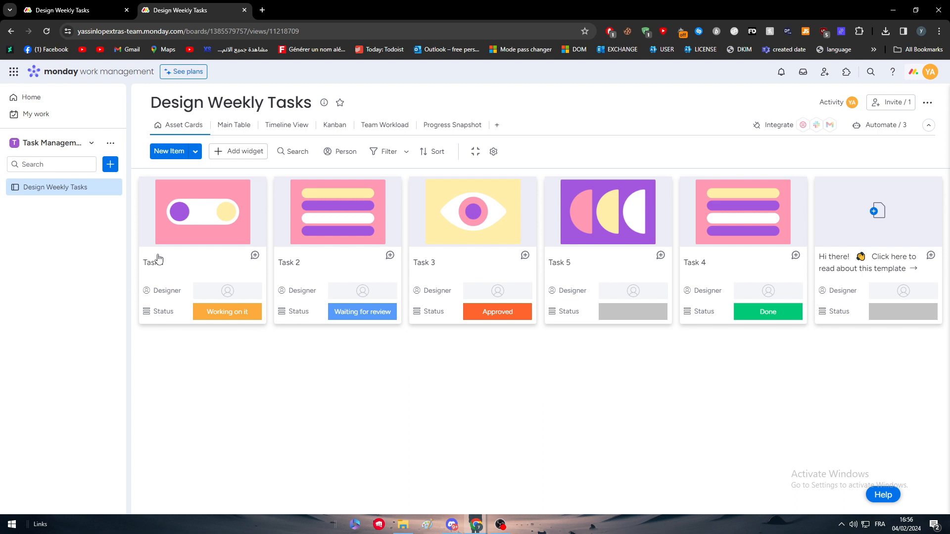
Review the widget types offered for the Design Weekly Tasks board, the workspace's management options and the board search filters
left_click(218, 147)
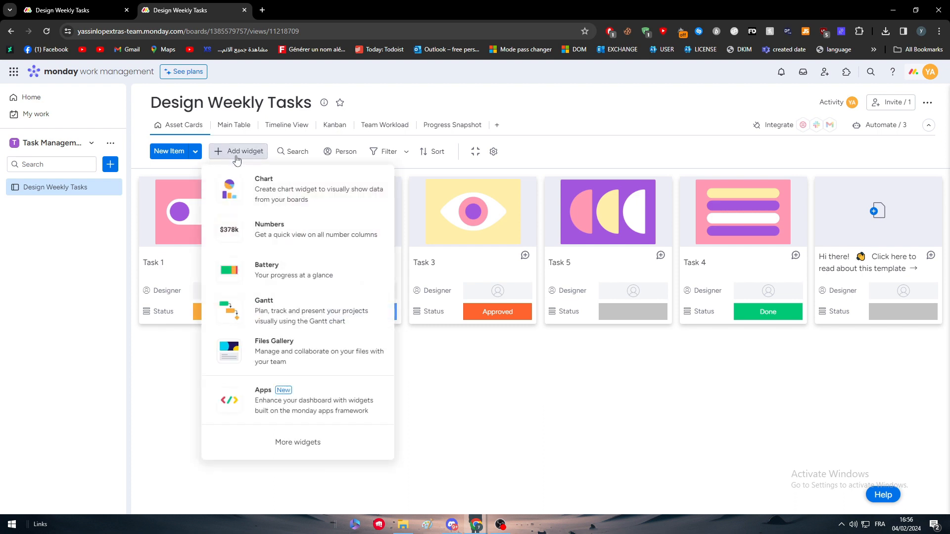
left_click(427, 405)
left_click(85, 4)
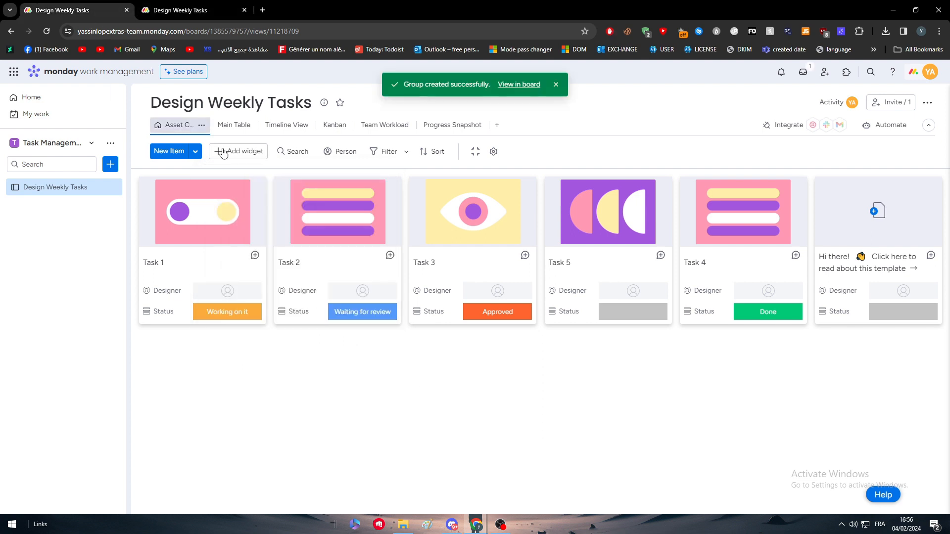
left_click(111, 143)
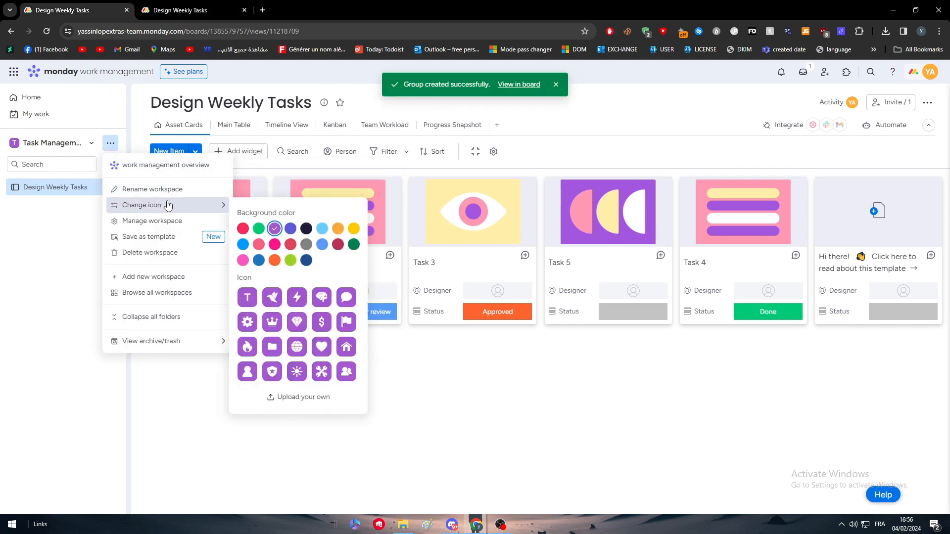
left_click(104, 166)
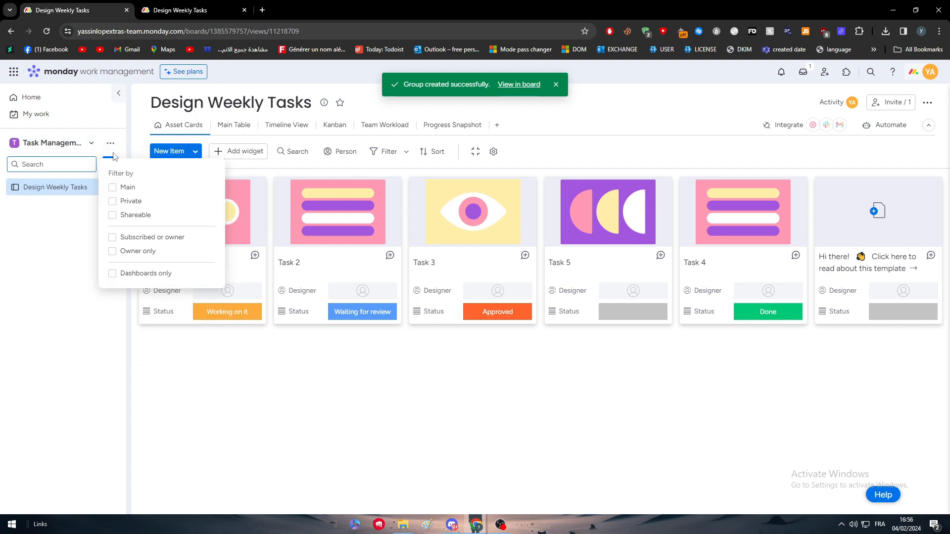
Create a new board in the Task Management workspace with Main privacy, the name New Board and Tasks as what it manages
left_click(111, 165)
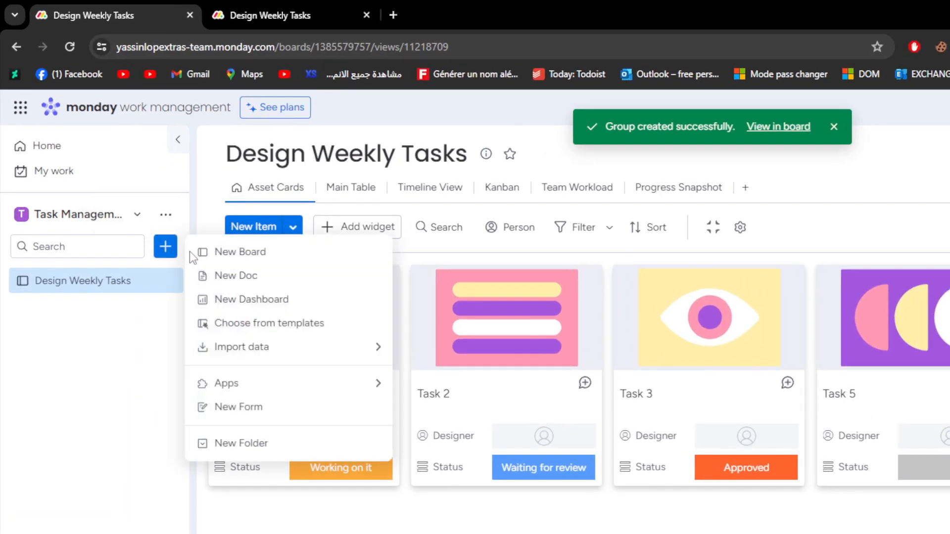
left_click(218, 252)
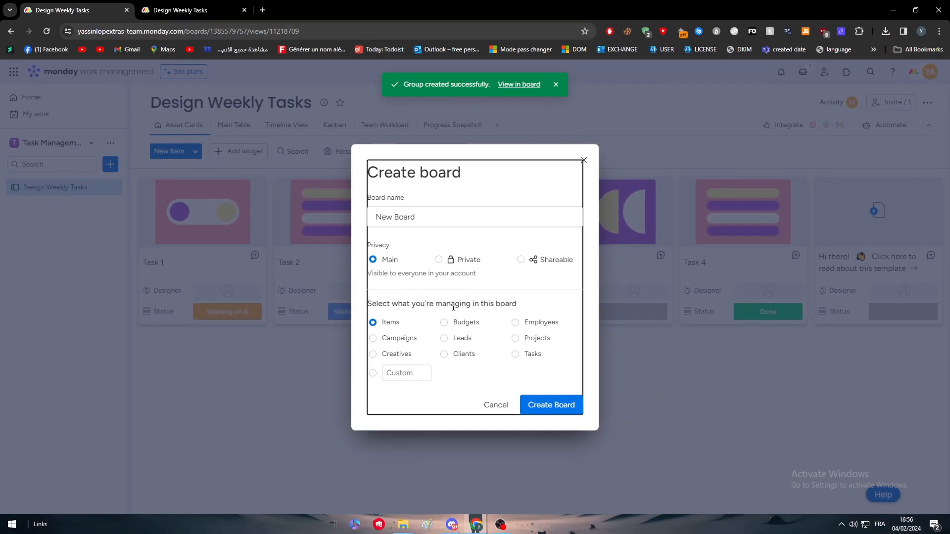
left_click(457, 340)
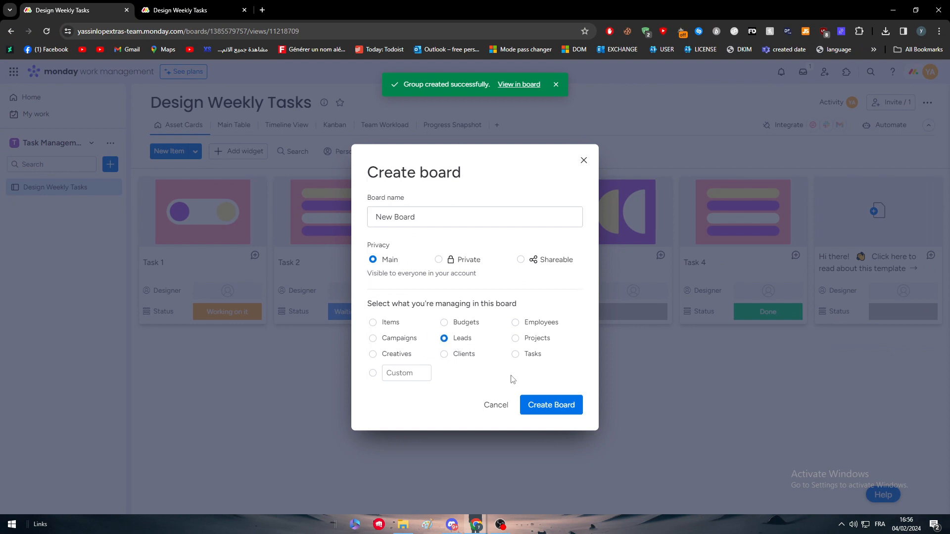
left_click(515, 354)
left_click(561, 408)
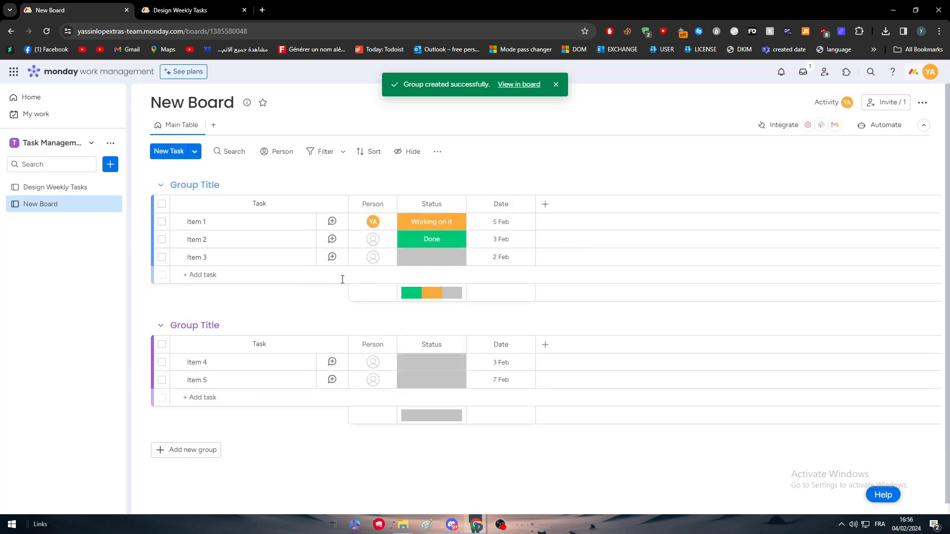
Rename the first group of the new board as DEVELOPING TEAM and the second group as SUPPORT TEAM
left_click(196, 187)
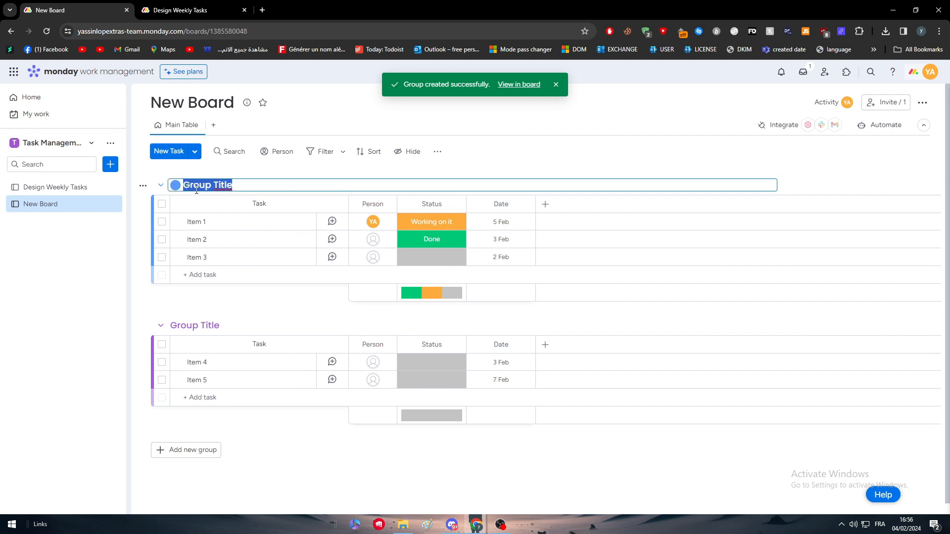
type("ITR")
left_click(195, 326)
type("SUPPORT TEAM")
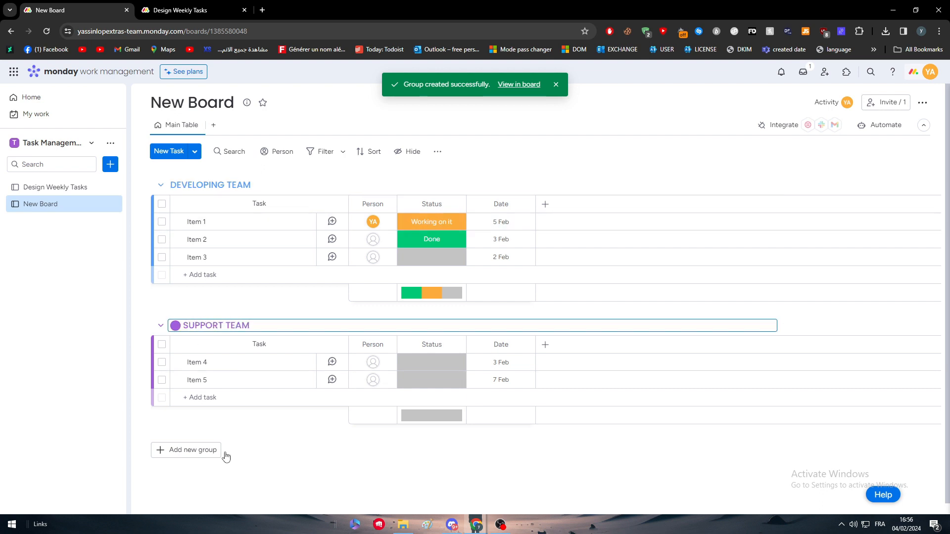
Add a third group below SUPPORT TEAM and name it IT TEAM
left_click(207, 450)
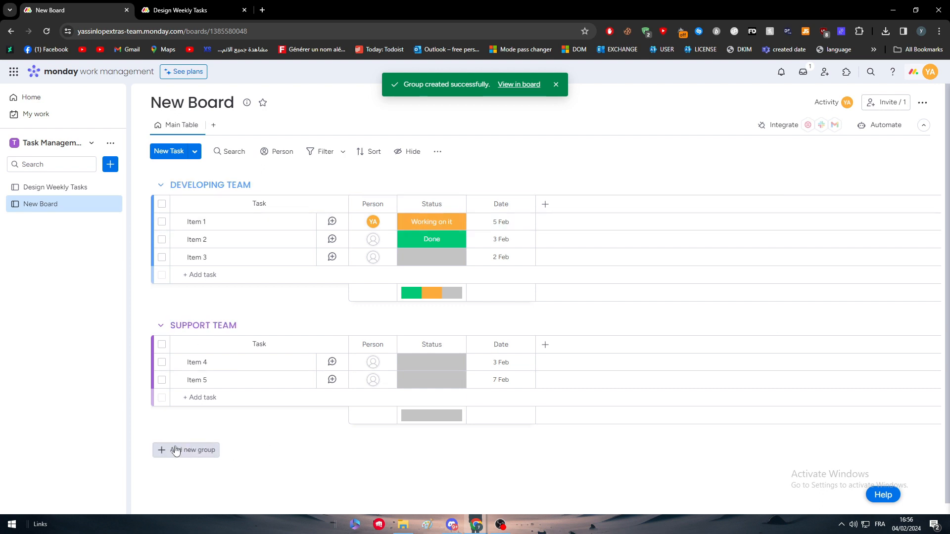
left_click(207, 448)
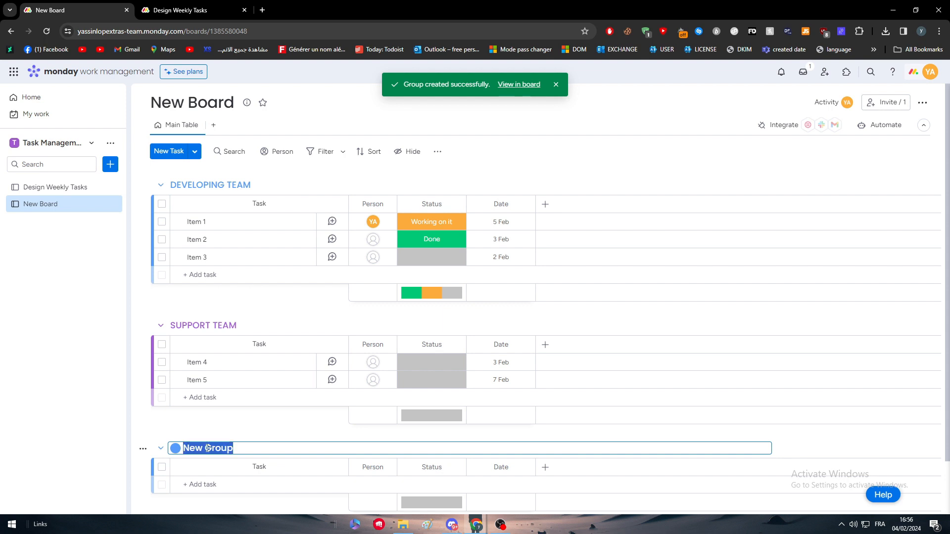
key("BackSpace")
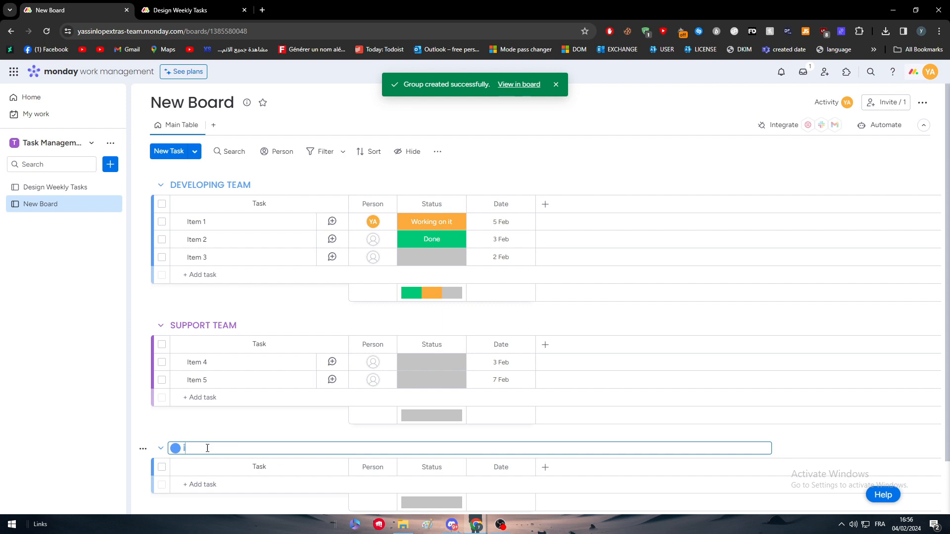
type("it")
key("BackSpace")
key("BackSpace")
type("IT TEAM")
left_click(290, 176)
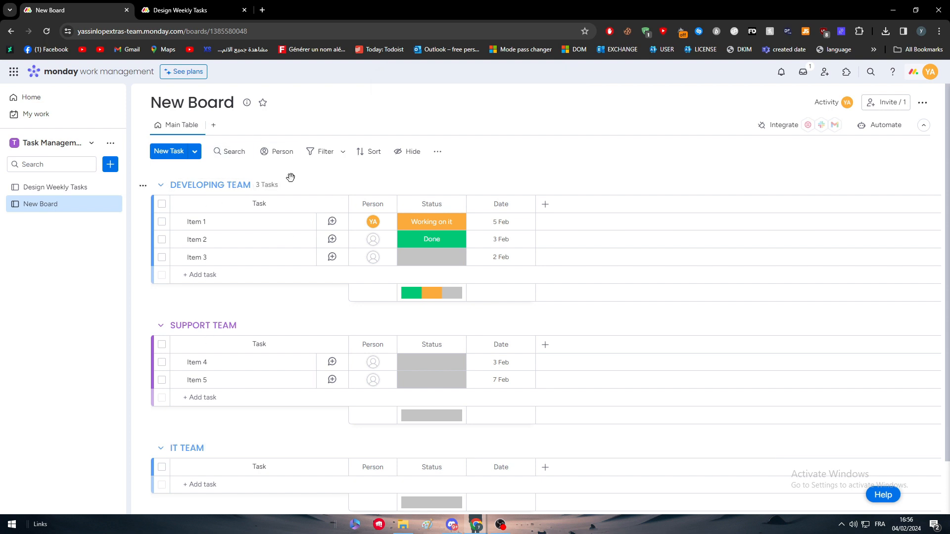
Rename the three DEVELOPING TEAM tasks as "Develop an app for the company", "Make a good ui" and "Make a good ux"
double_click(192, 220)
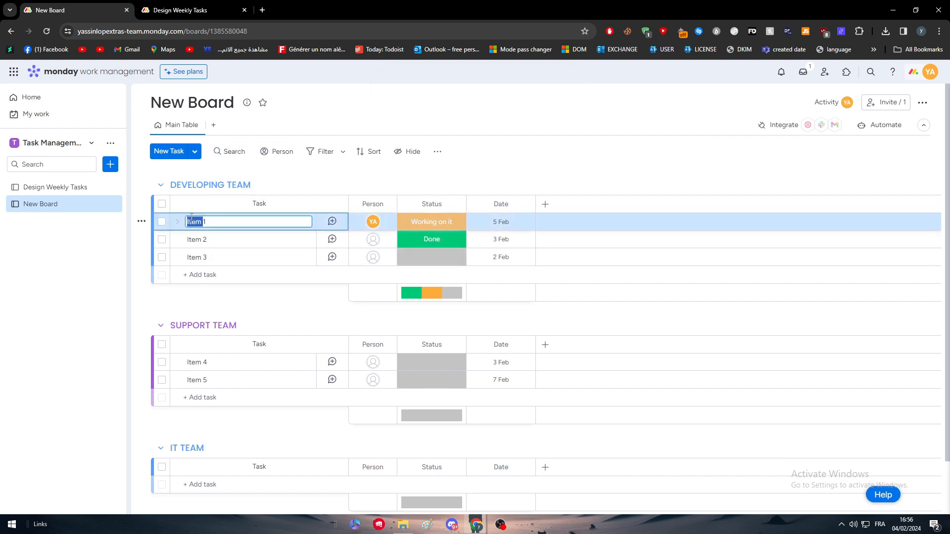
type("Develop an app for the company")
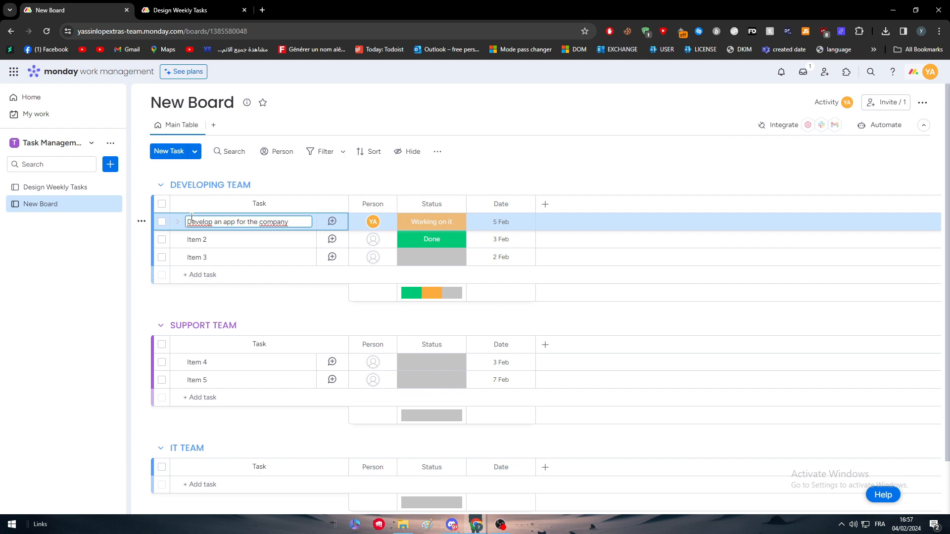
left_click(196, 239)
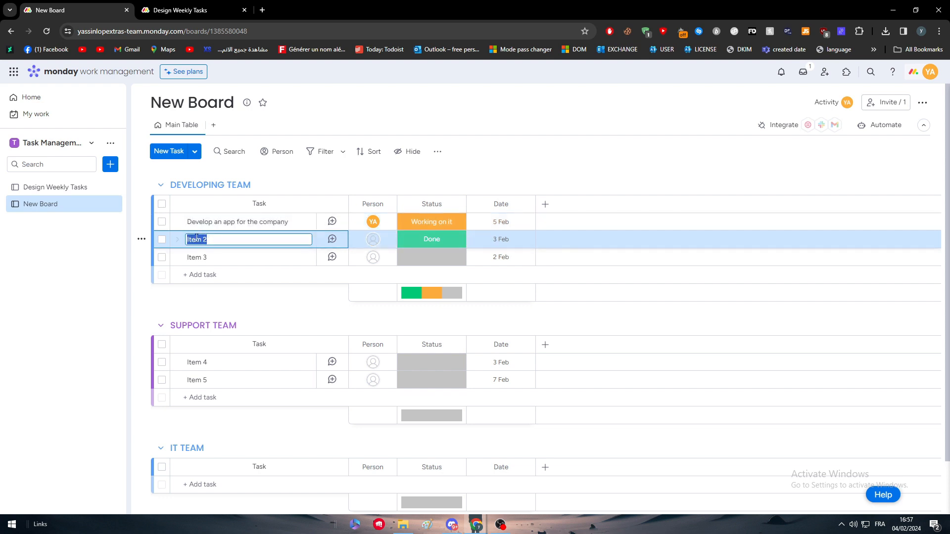
type("Make a good ui")
left_click(200, 256)
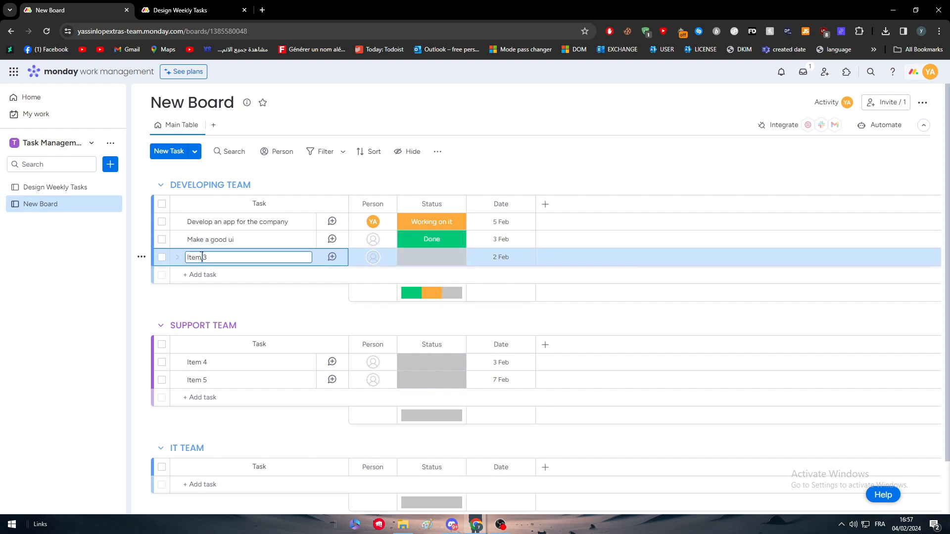
type("Make a good ux")
key("Return")
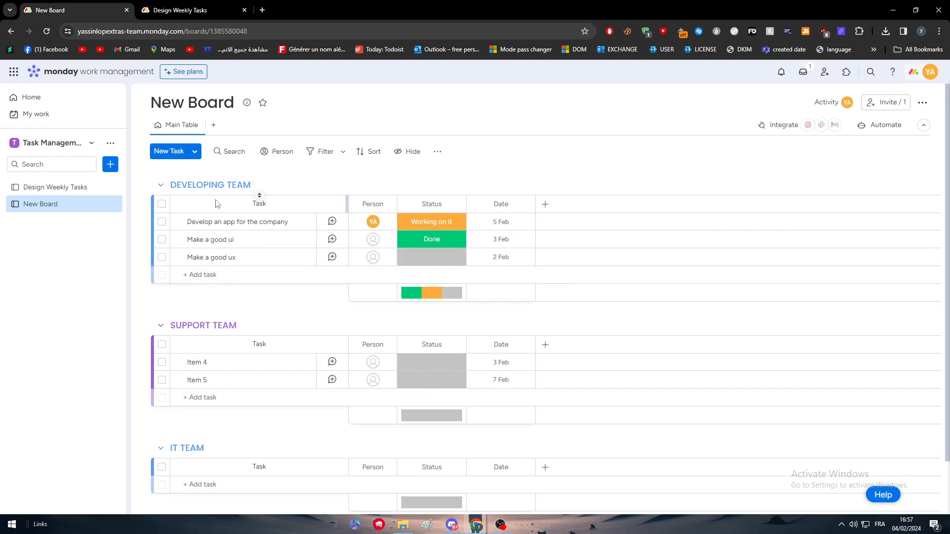
Rename Item 4 in the SUPPORT TEAM group as "Have all the problems solved"
scroll(227, 337, "down", 2)
double_click(196, 301)
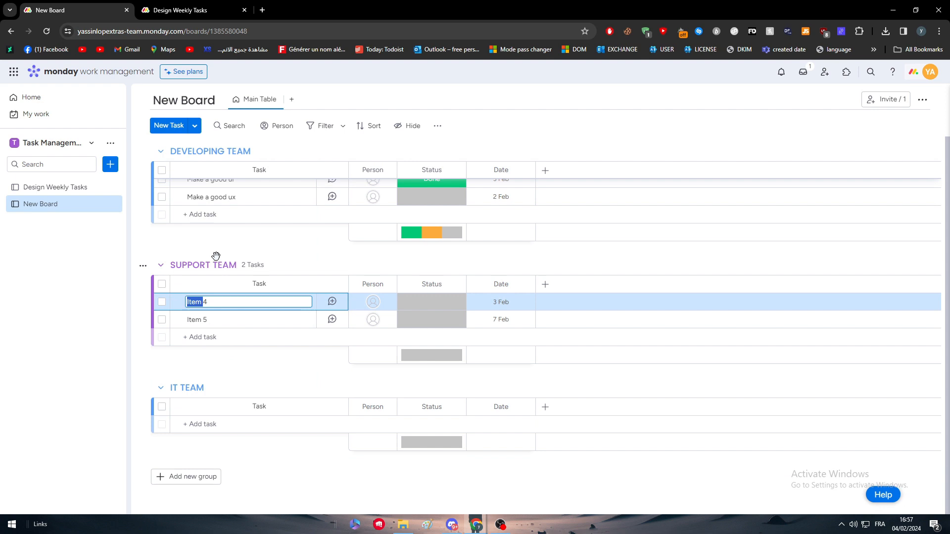
type("Have all the pro")
type("blems sol")
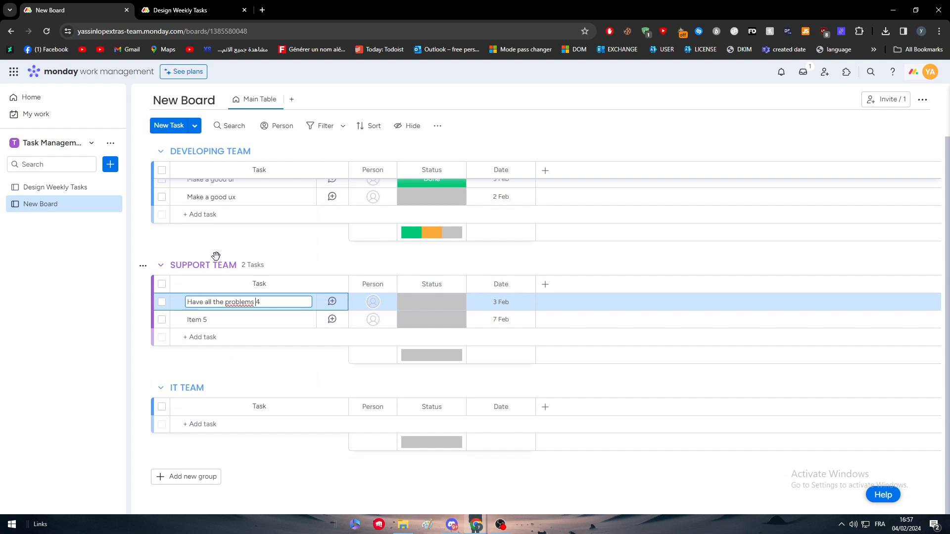
type("ved")
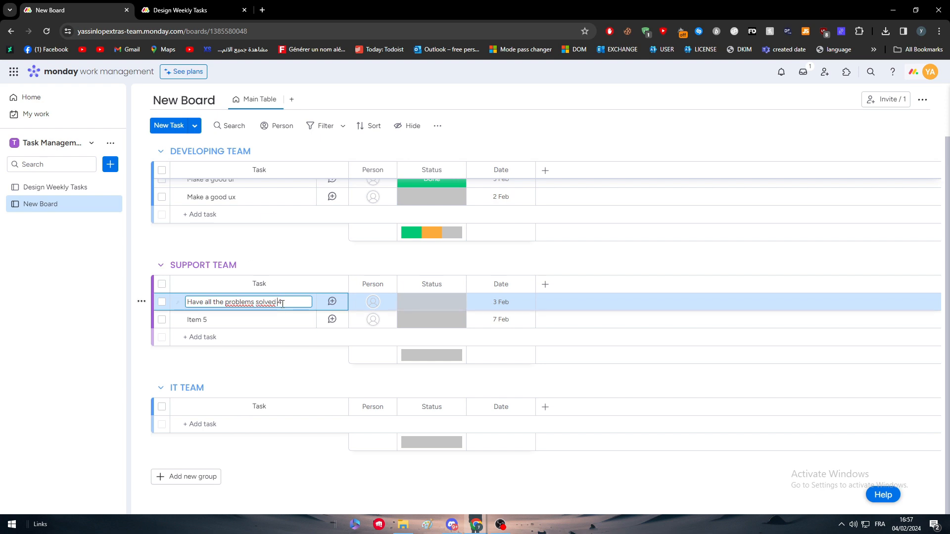
key("Delete")
Rename Item 5 in the SUPPORT TEAM group as "MAKE A Q&A Page"
left_click(202, 319)
key("ctrl+a")
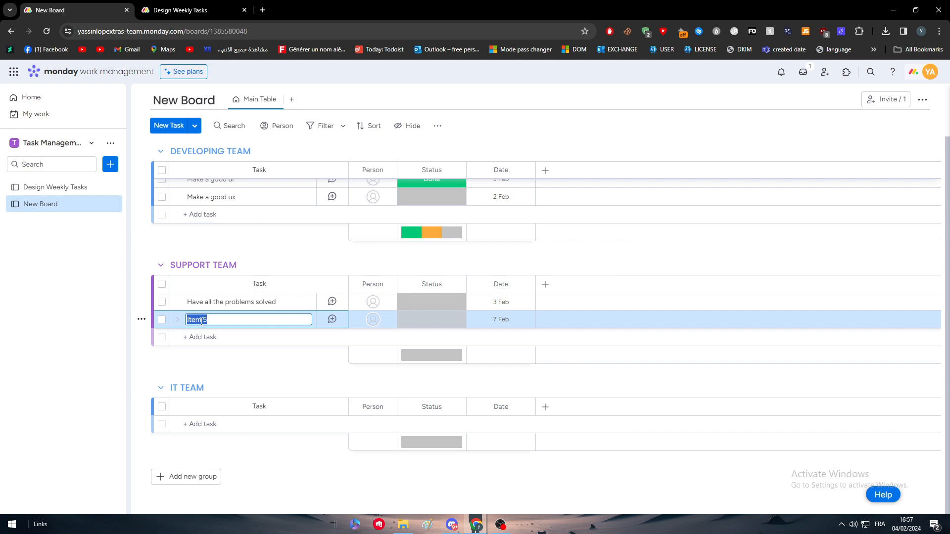
type("MA")
type("KE A Q&A page")
key("BackSpace")
type("ag")
key("Return")
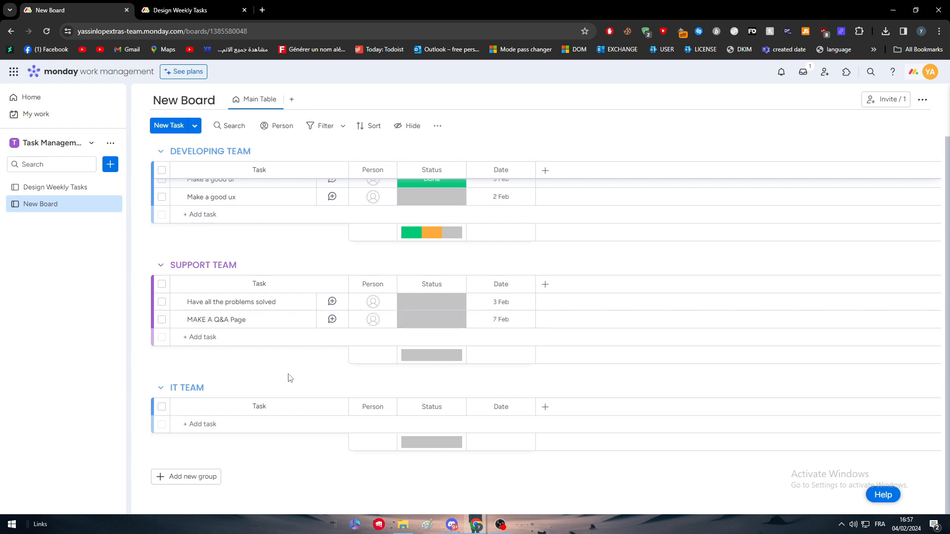
Add the task "Make an automation for the tasks" to the IT TEAM group
left_click(220, 425)
type("M")
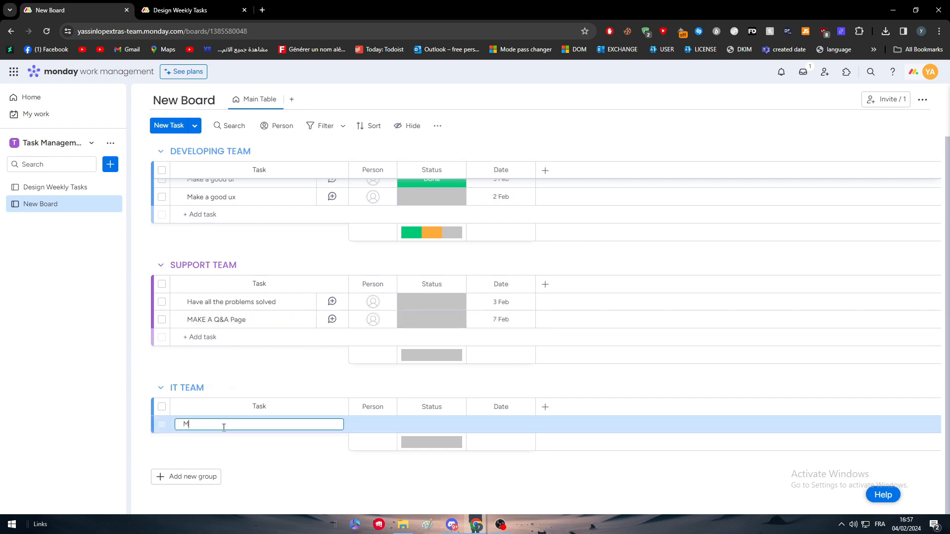
type("ake an automation for the tasks")
key("Return")
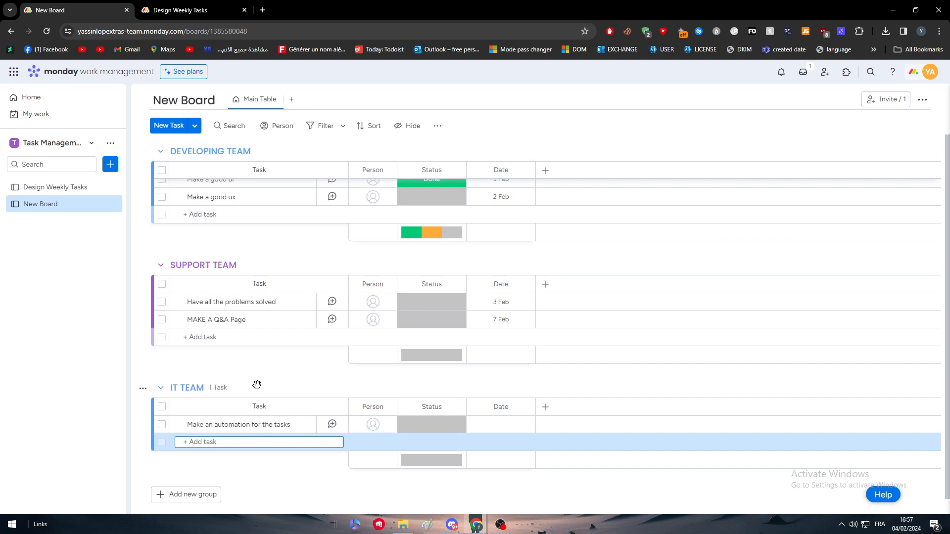
Post the update "What is it for ?" on the task "Develop an app for the company"
scroll(257, 384, "up", 3)
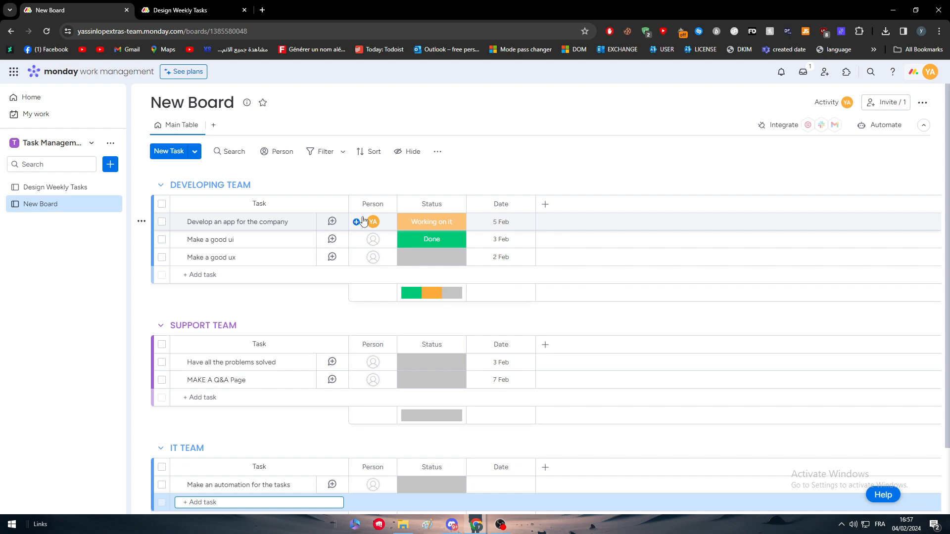
left_click(332, 221)
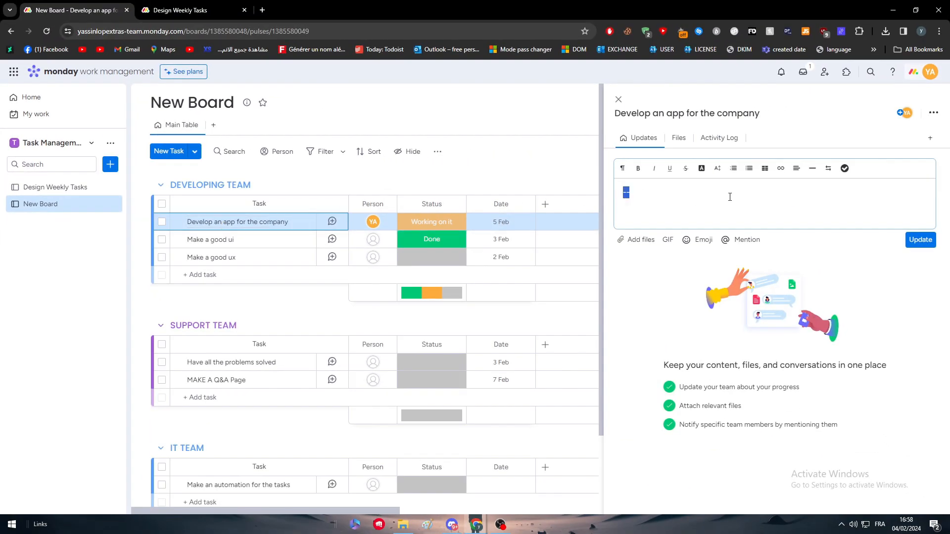
type("What is it for ?")
left_click(920, 240)
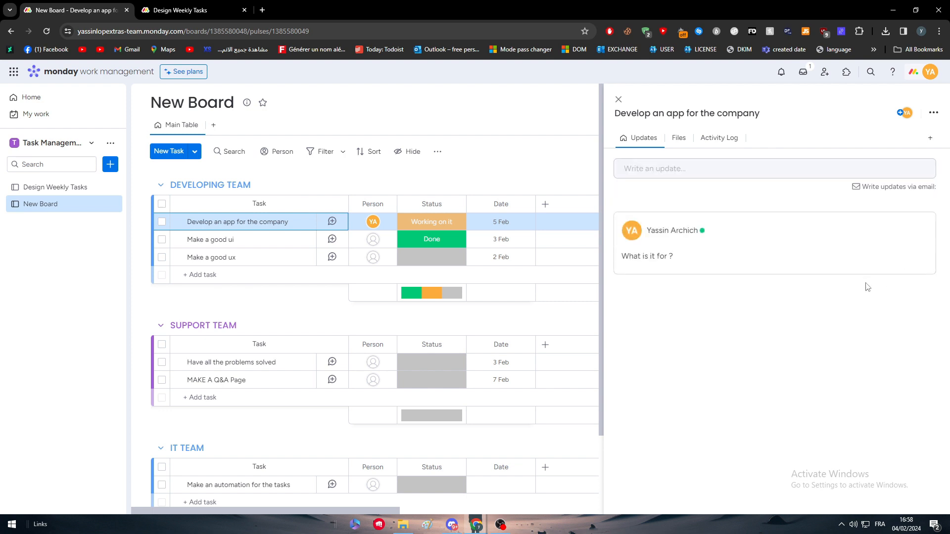
Reply "For our finance departement" to the posted update, check who has seen the reply, and close the task's conversation
left_click(852, 295)
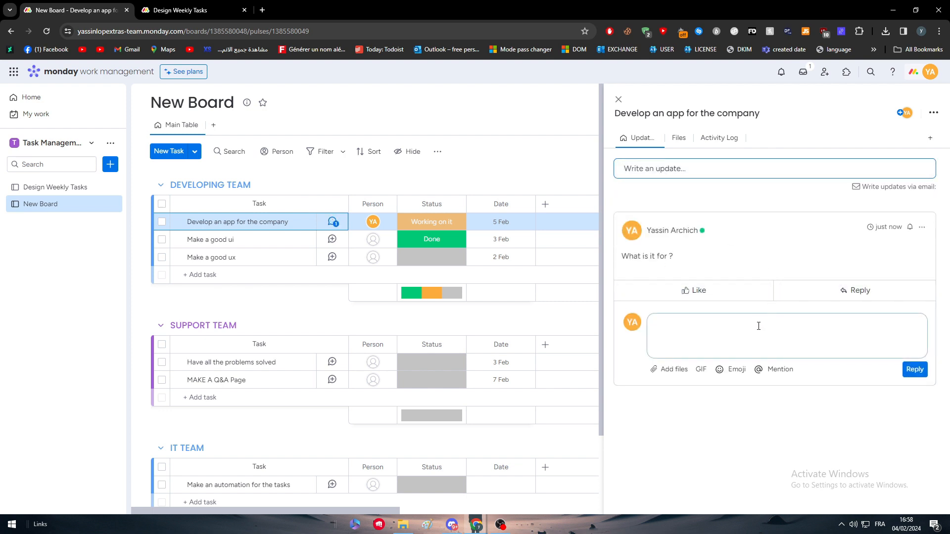
type("For our finance departe")
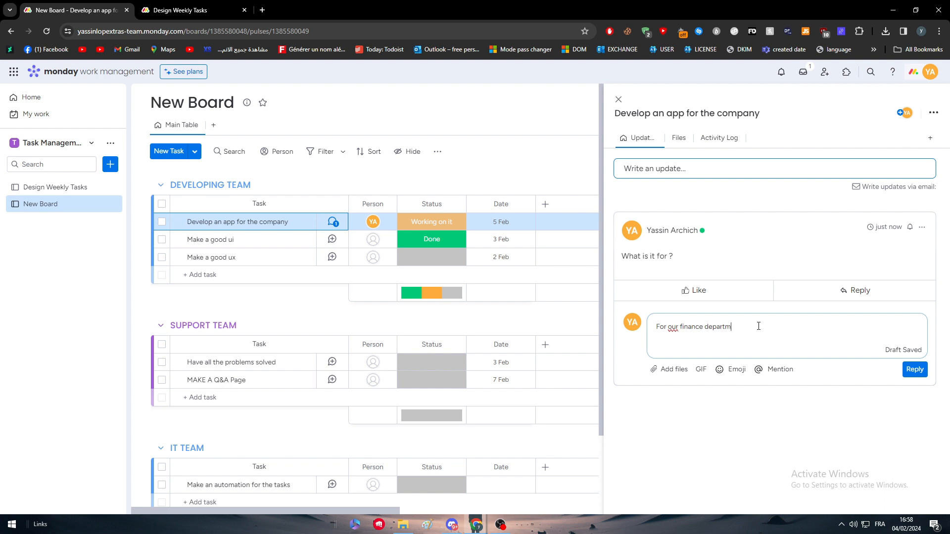
type("ment")
left_click(923, 370)
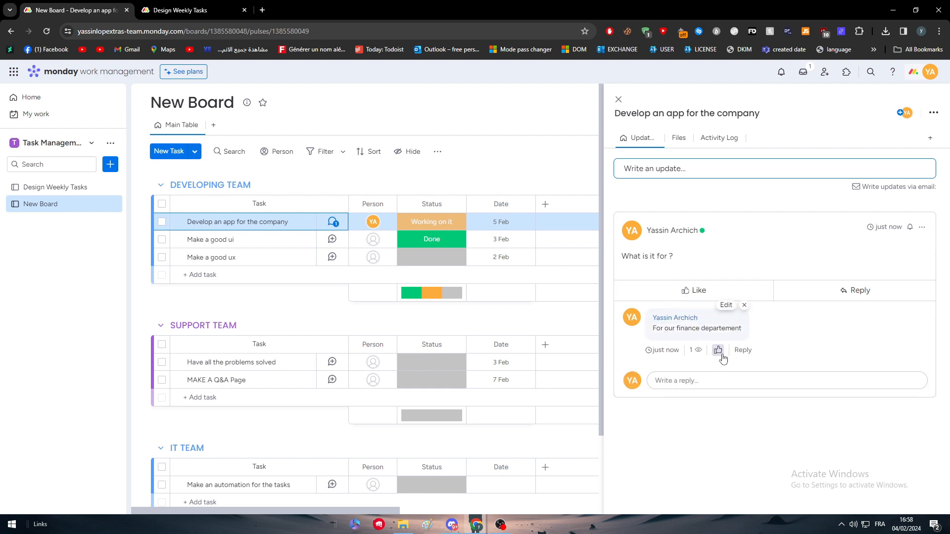
mouse_move(696, 352)
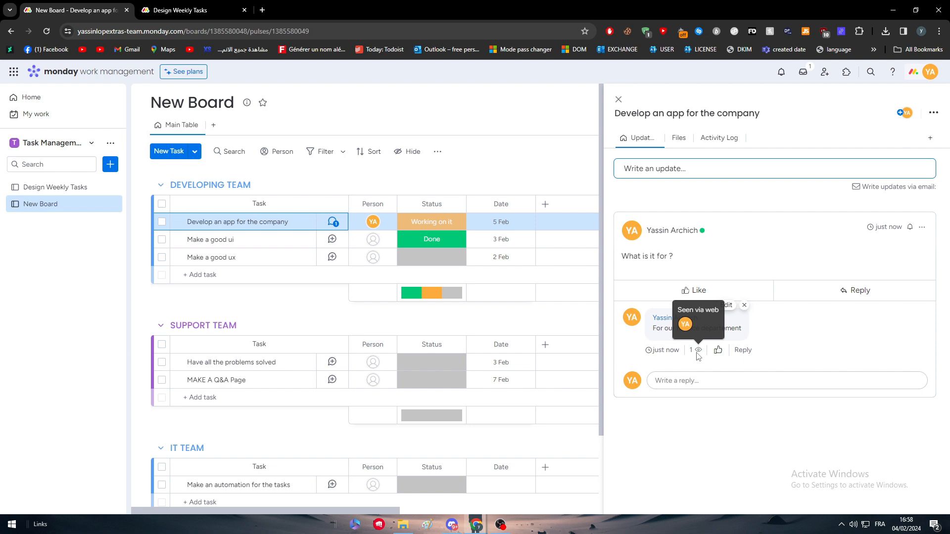
left_click(618, 99)
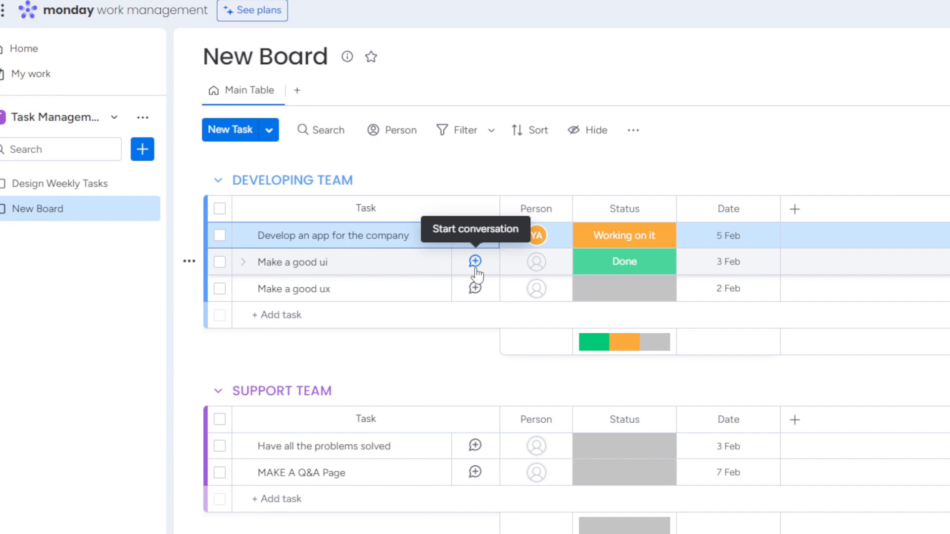
Check the people suggested as assignees for the task "Make a good ui" without assigning anyone
left_click(512, 263)
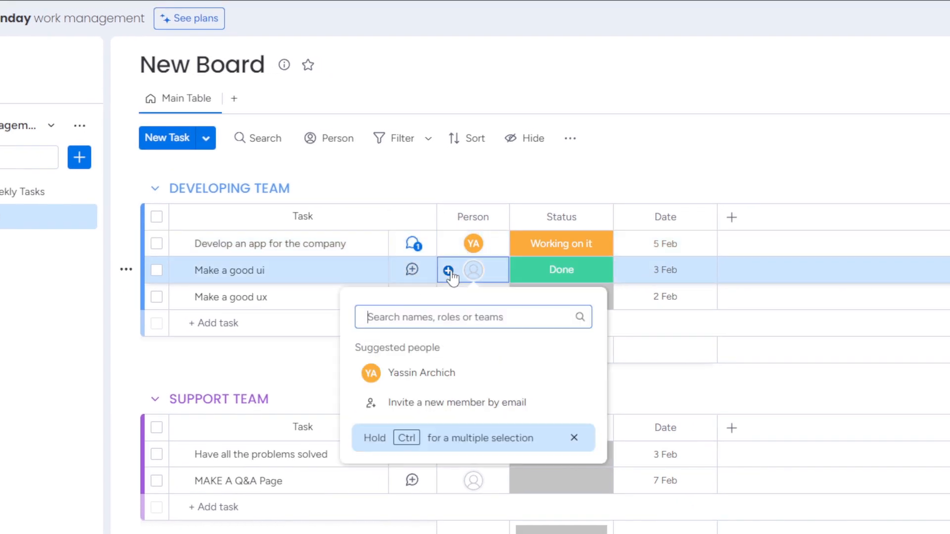
left_click(749, 96)
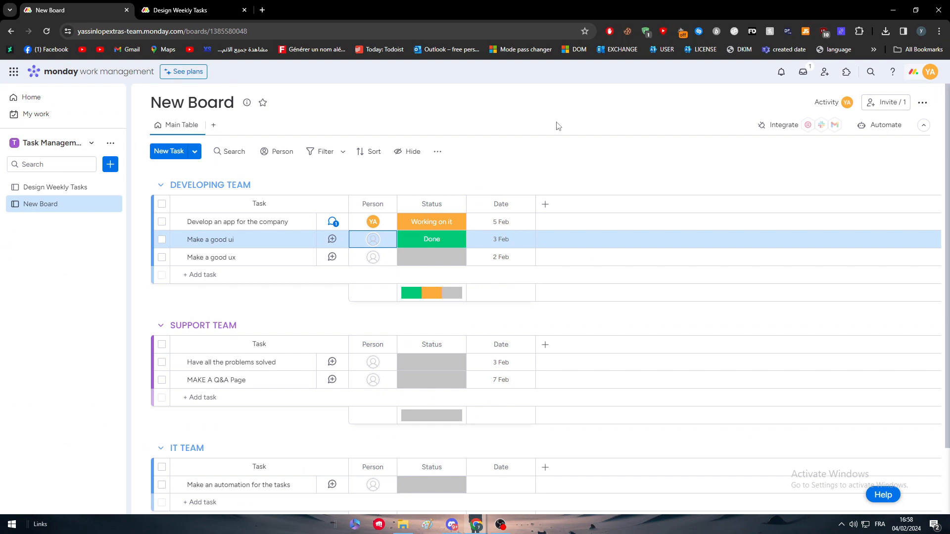
Add a text column named "Description" after the Date column and widen it to fill most of the remaining table width
left_click(545, 204)
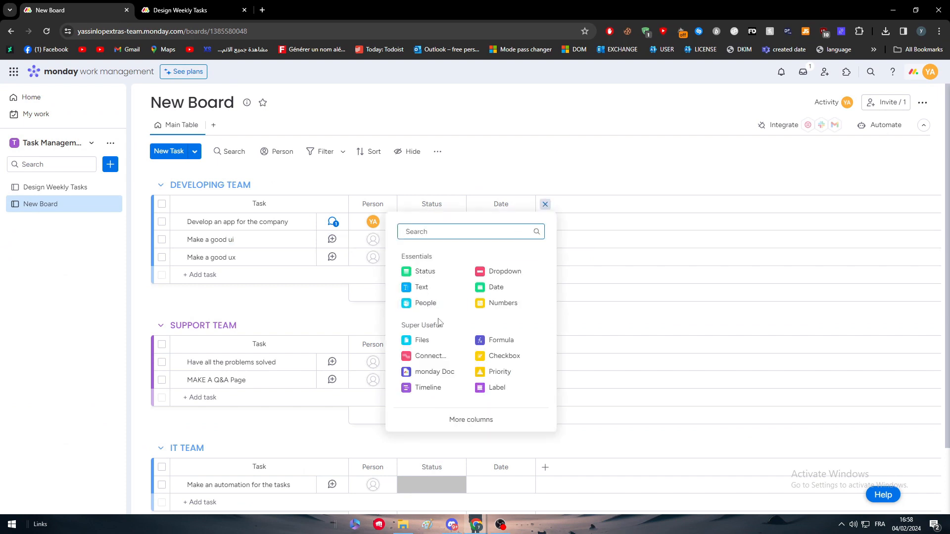
left_click(422, 287)
left_click(575, 205)
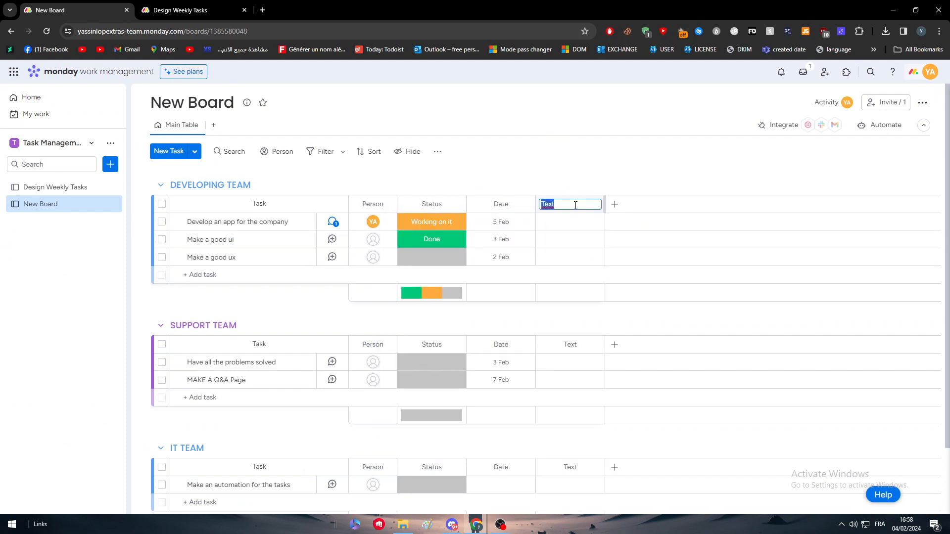
type("qfg")
type("Descriptio")
type("n")
key("Return")
left_click_drag(605, 204, 877, 227)
scroll(571, 172, "down", 2)
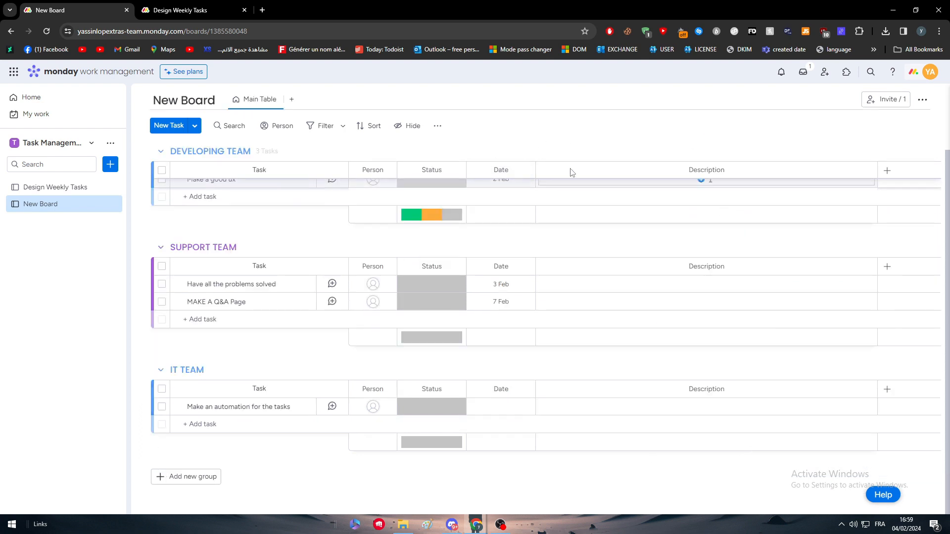
scroll(571, 172, "up", 3)
scroll(333, 285, "down", 2)
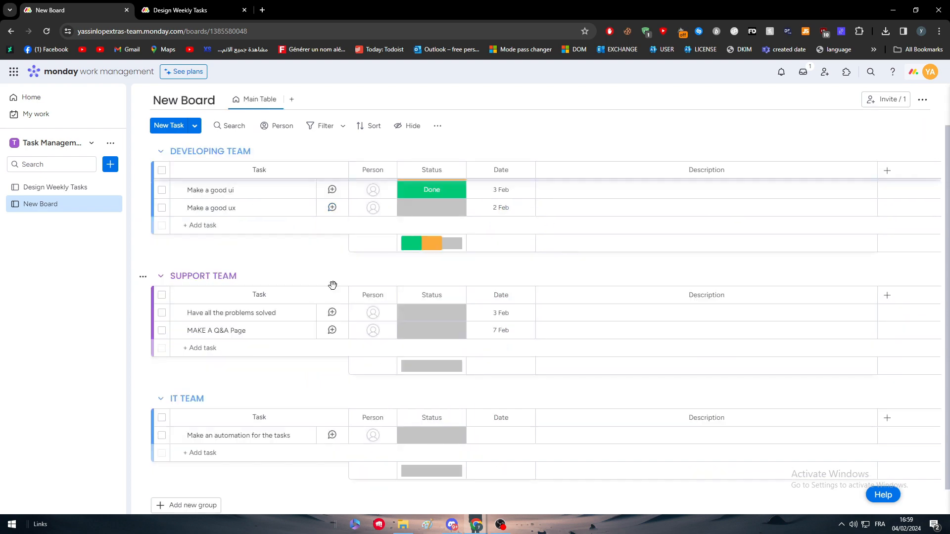
scroll(332, 286, "down", 1)
scroll(361, 418, "up", 3)
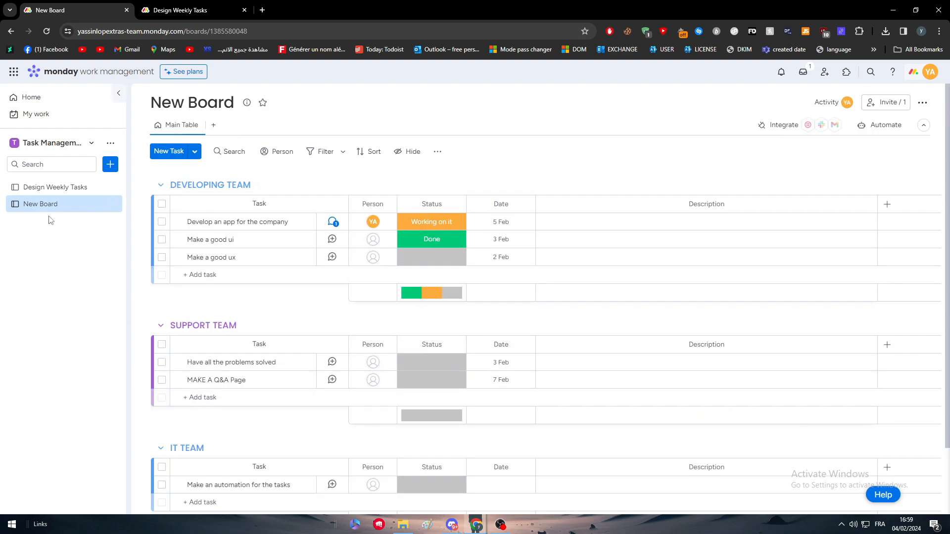
Rename the board "New Board" as "Developing team"
right_click(37, 207)
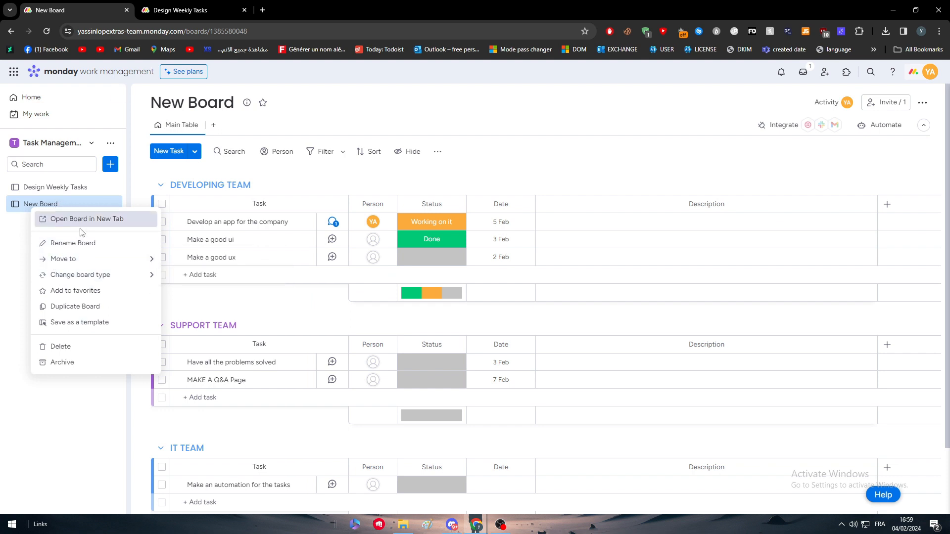
left_click(74, 243)
key("BackSpace")
key("BackSpace")
key("BackSpace")
key("BackSpace")
key("BackSpace")
key("BackSpace")
key("BackSpace")
key("BackSpace")
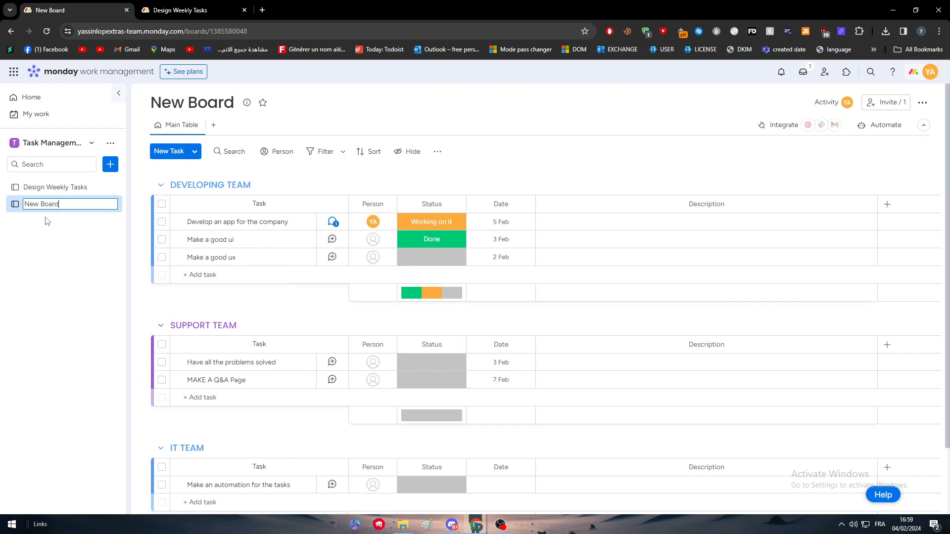
type("Developing team")
key("Return")
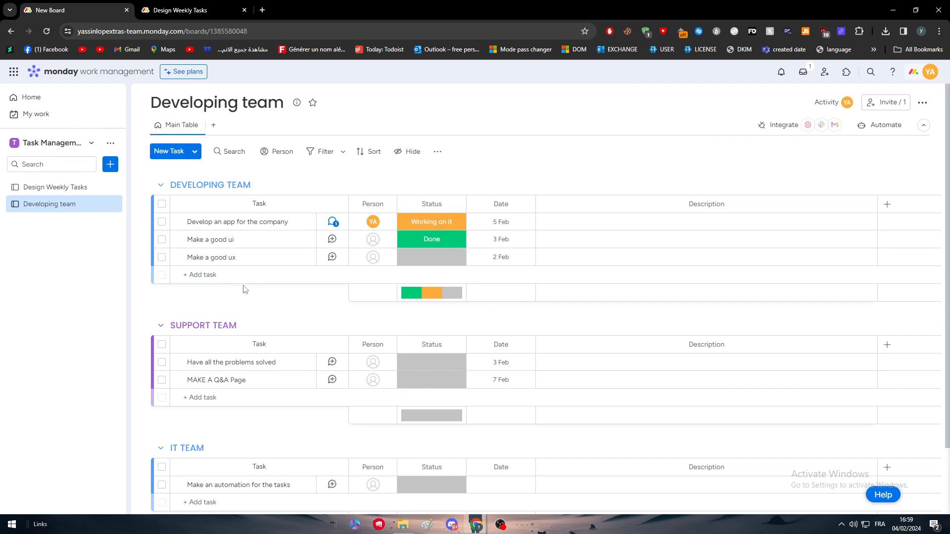
scroll(252, 346, "down", 2)
scroll(254, 403, "up", 2)
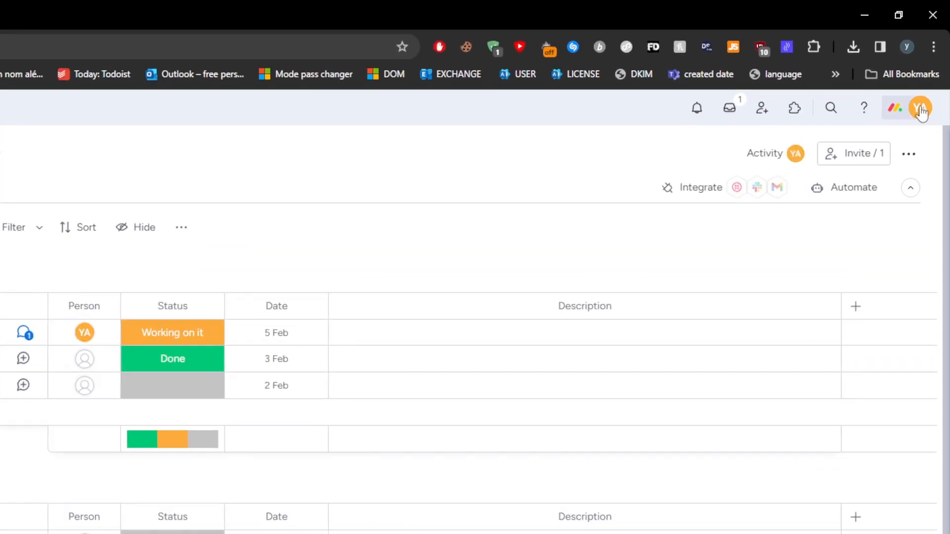
Search the app marketplace for "team" and view the Microsoft Teams app page before returning to the board
left_click(920, 110)
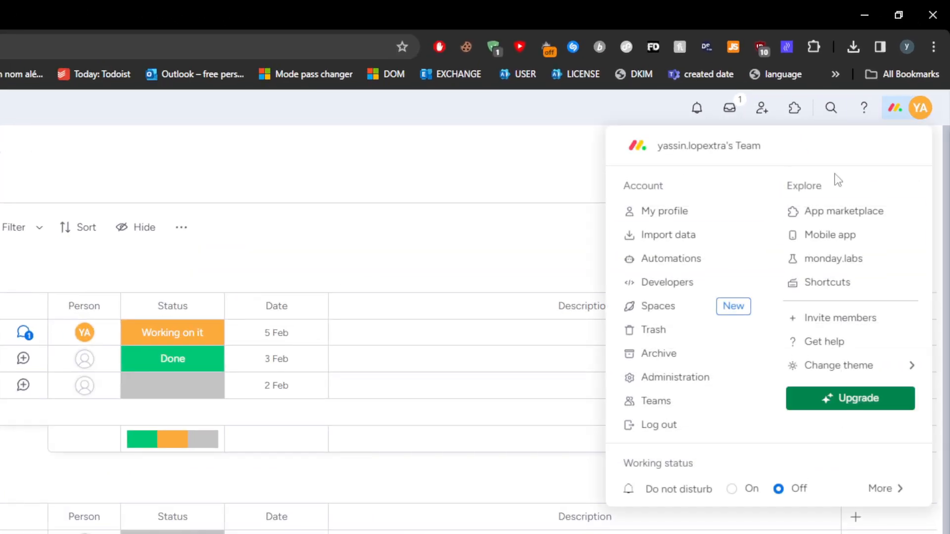
left_click(843, 214)
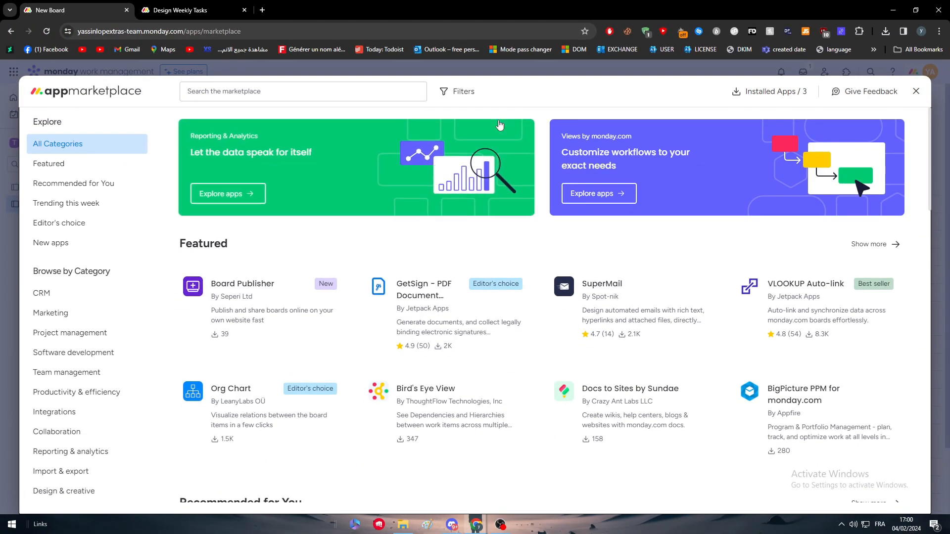
left_click(366, 95)
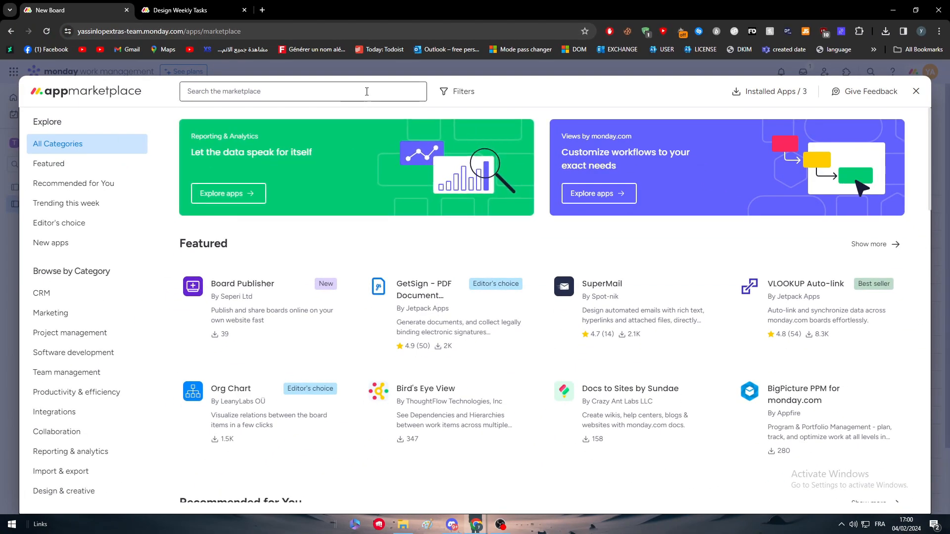
type("team")
key("Return")
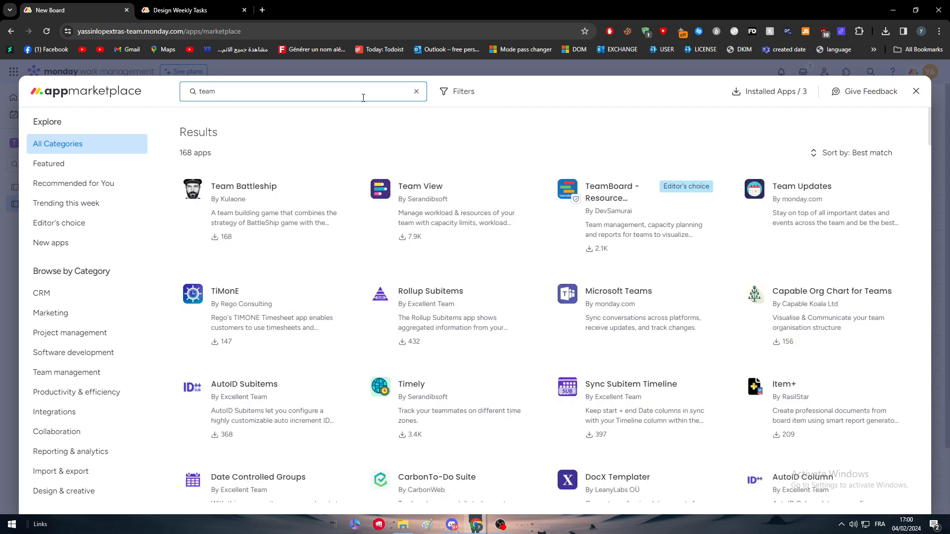
left_click(653, 299)
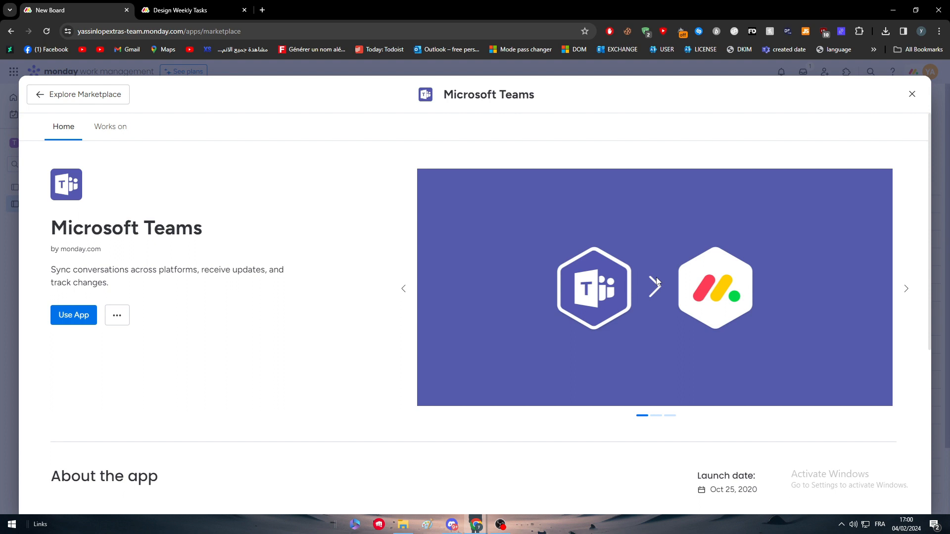
left_click(911, 94)
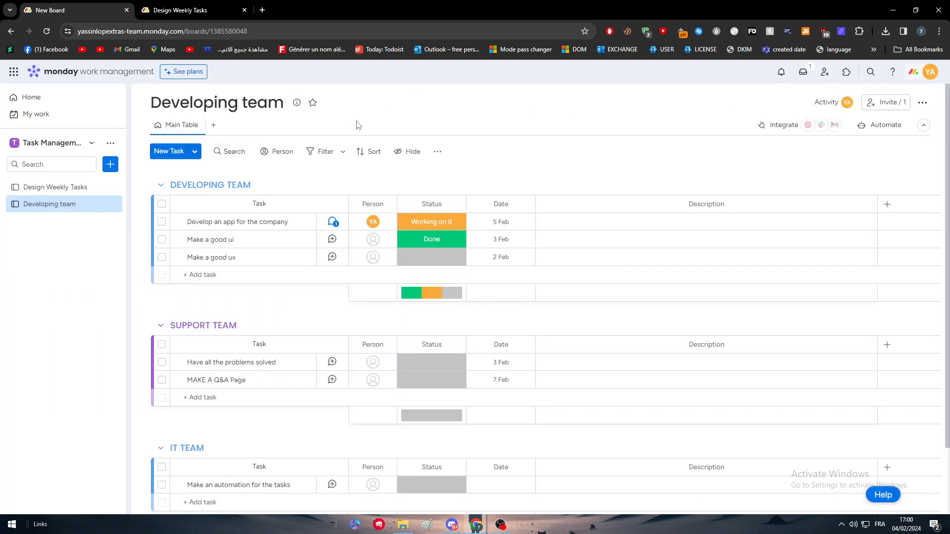